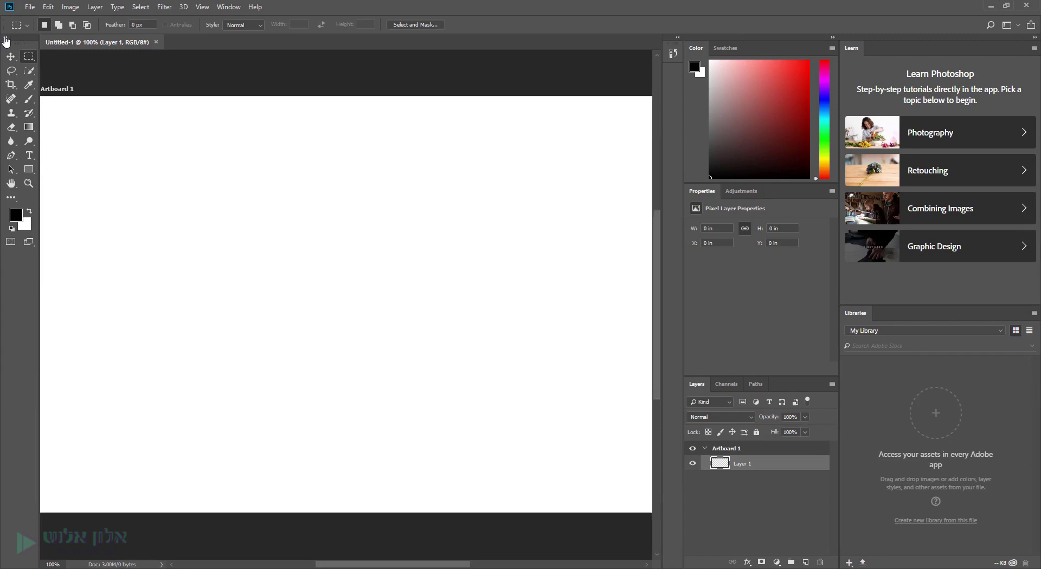
- Toggle the toolbar to two columns and back to one, then check the Rectangle tool and Edit Toolbar
left_click(6, 37)
left_click(6, 37)
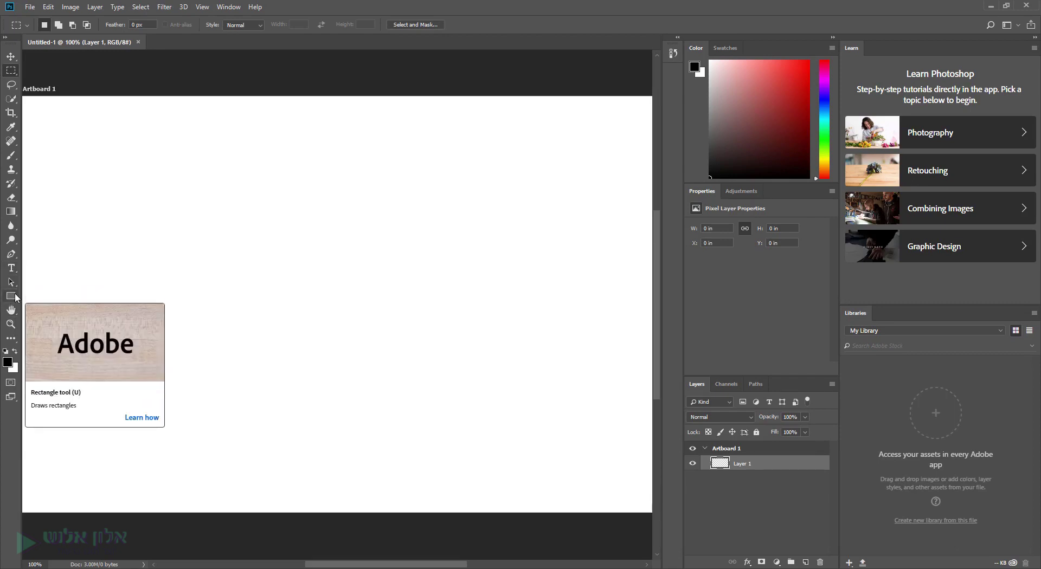
left_click(13, 296)
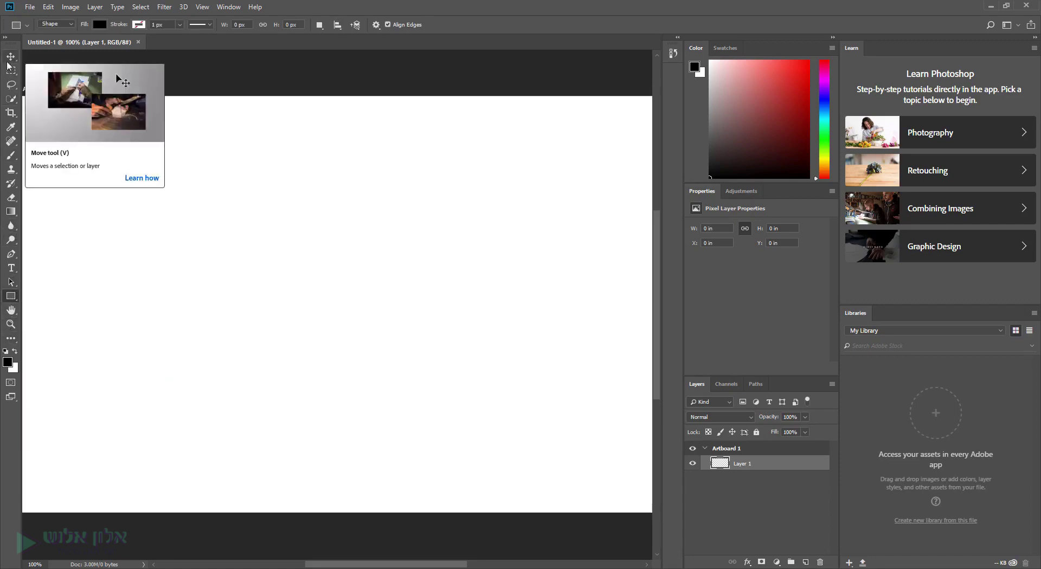
left_click(11, 338)
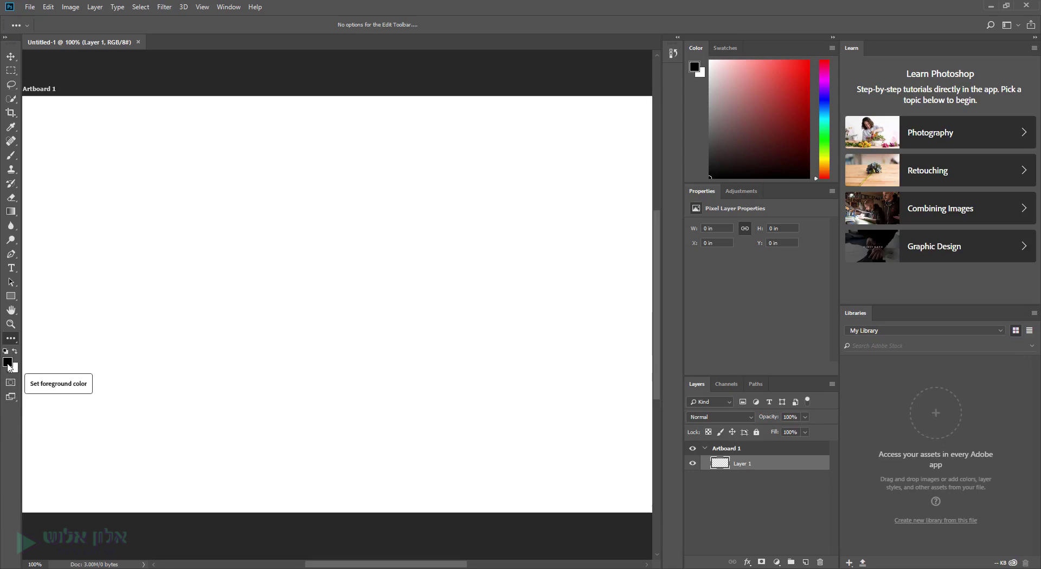
- Try several reds in the Color Picker, then set the foreground to light green 56e184
left_click(7, 363)
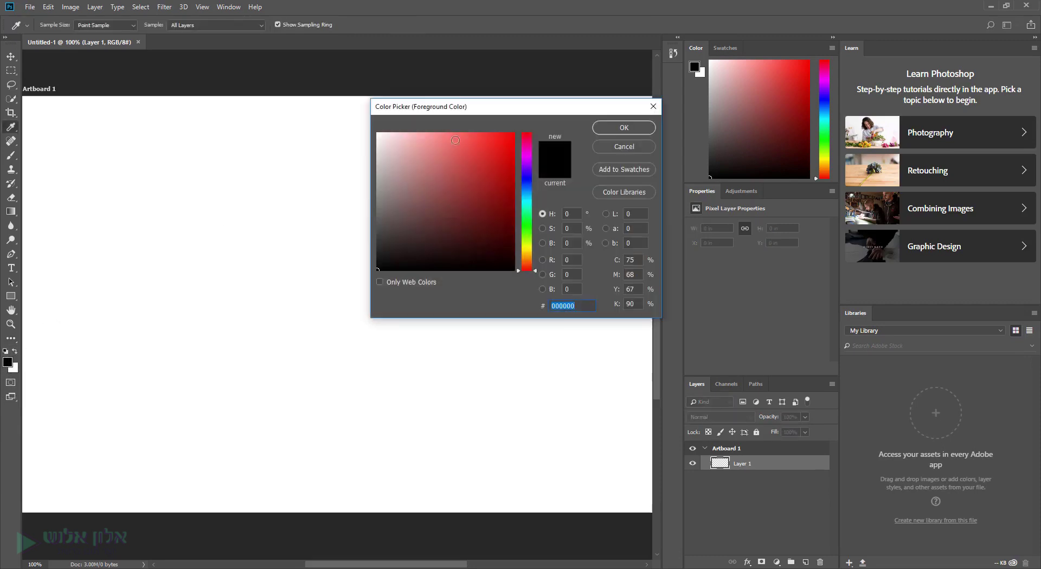
left_click_drag(470, 112, 370, 138)
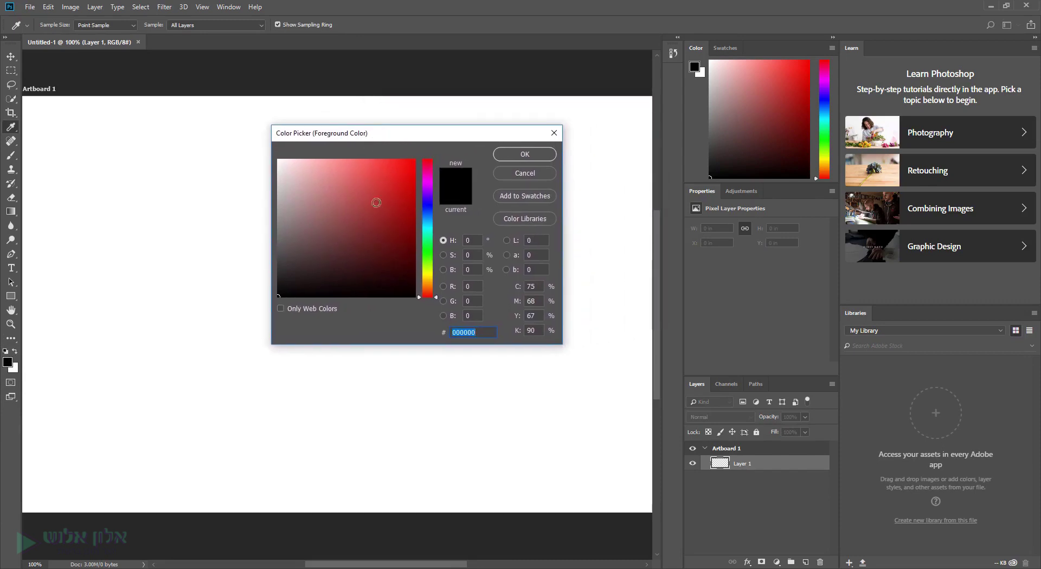
mouse_move(297, 209)
left_mouse_down()
mouse_move(328, 188)
mouse_move(397, 174)
left_mouse_up()
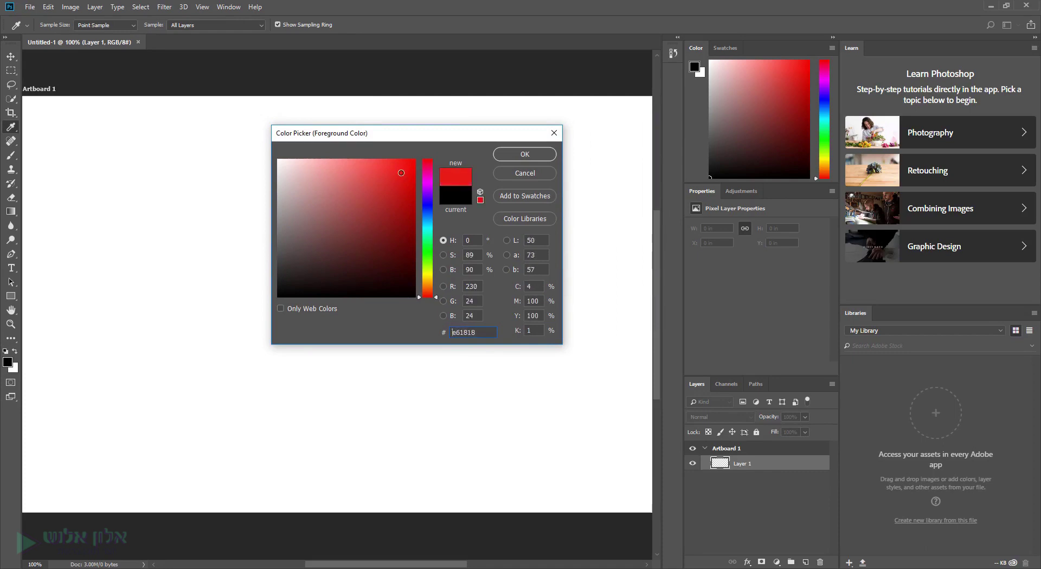
left_click_drag(297, 169, 415, 297)
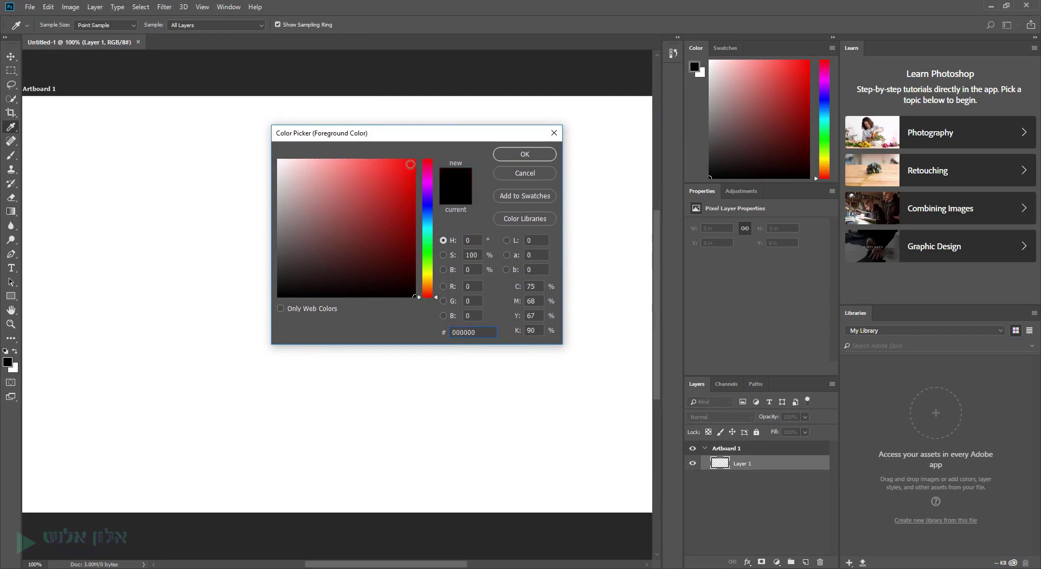
left_click_drag(412, 163, 352, 136)
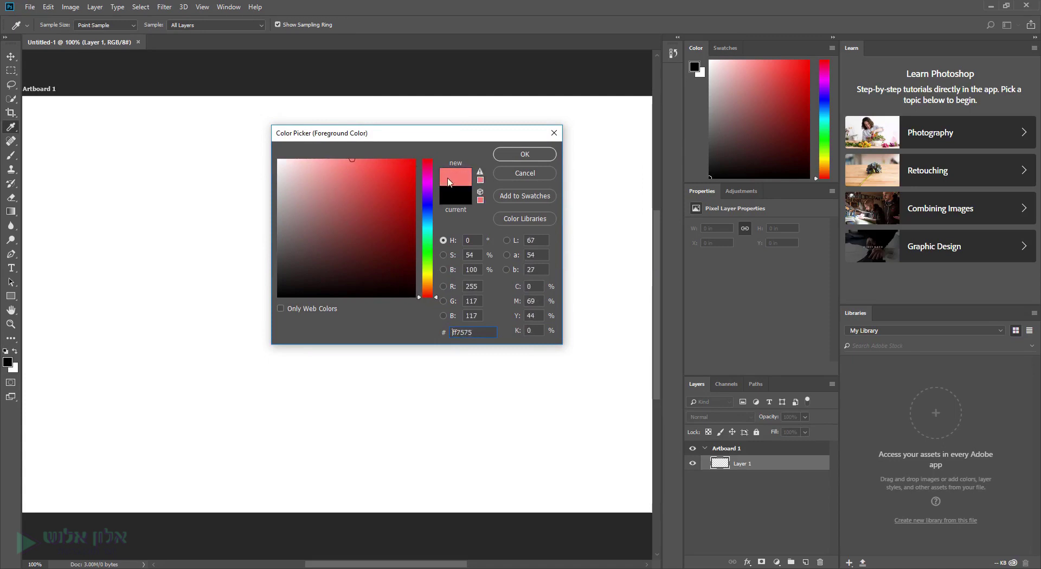
left_click(351, 225)
left_click_drag(352, 225, 412, 208)
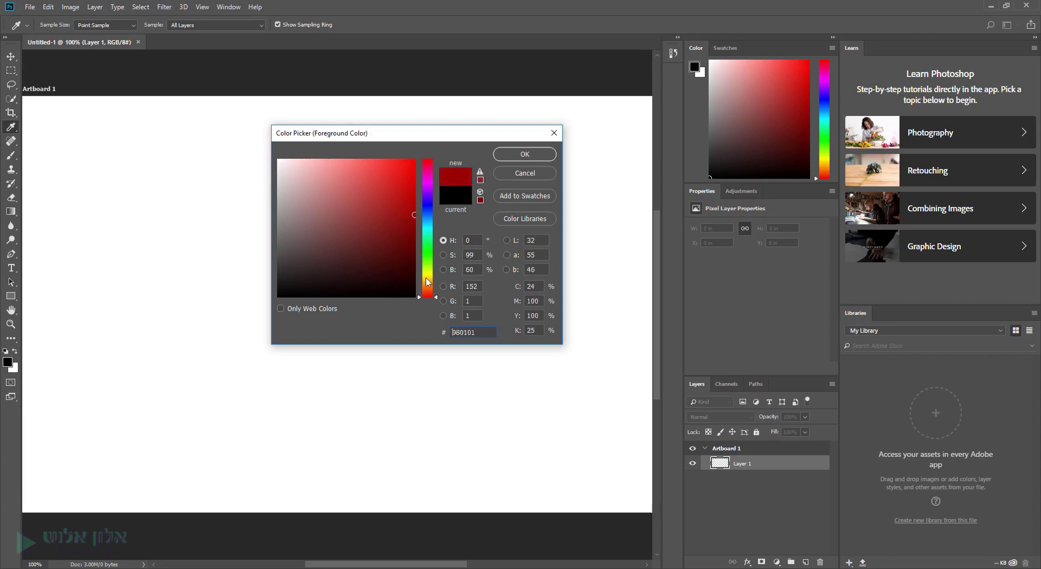
mouse_move(430, 297)
left_mouse_down()
mouse_move(430, 171)
mouse_move(429, 244)
left_mouse_up()
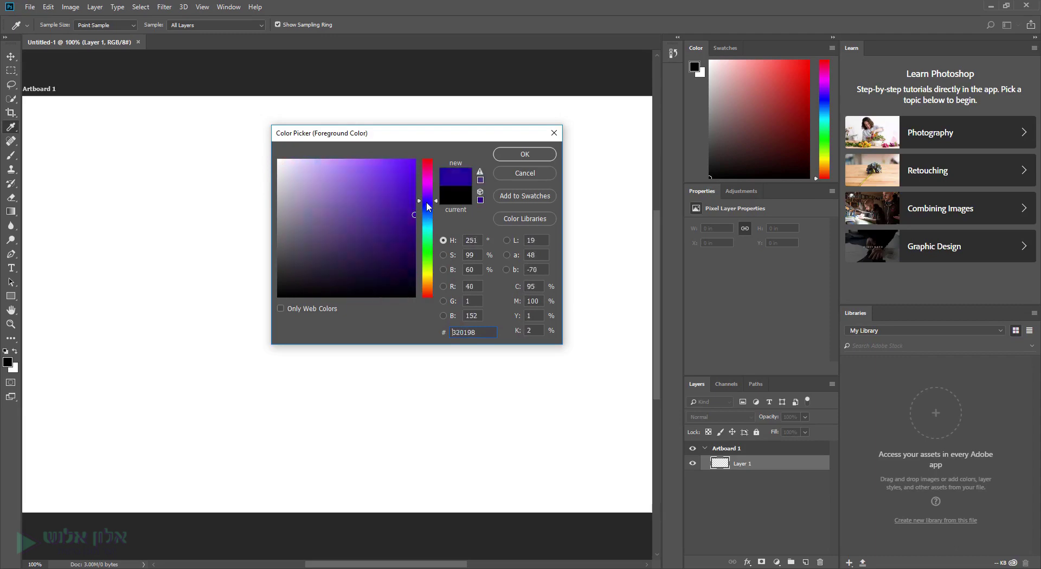
left_click_drag(404, 173, 363, 176)
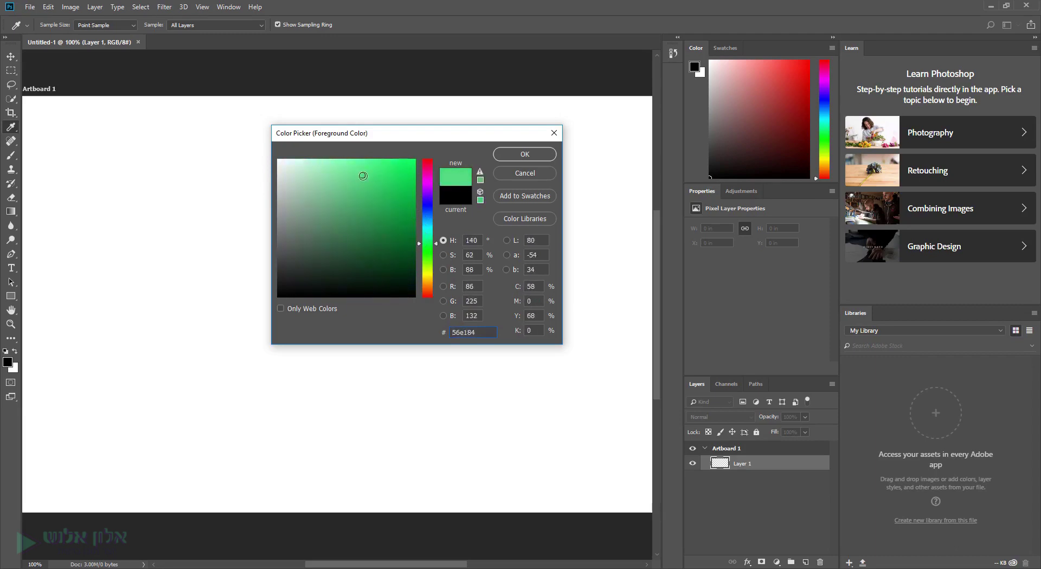
left_click(525, 155)
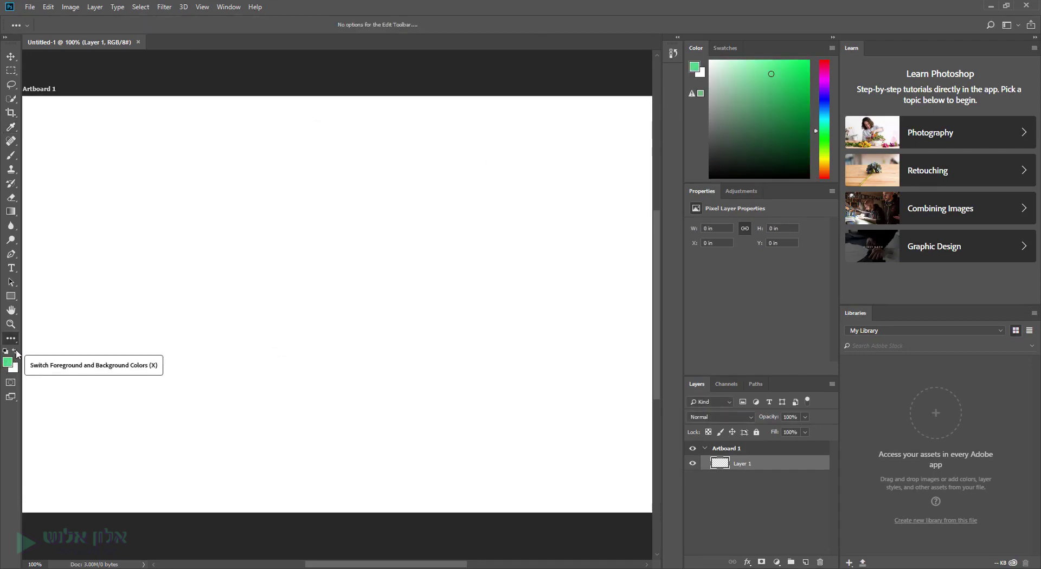
- Swap colours so white is foreground over green, and switch to a full-screen mode
left_click(16, 352)
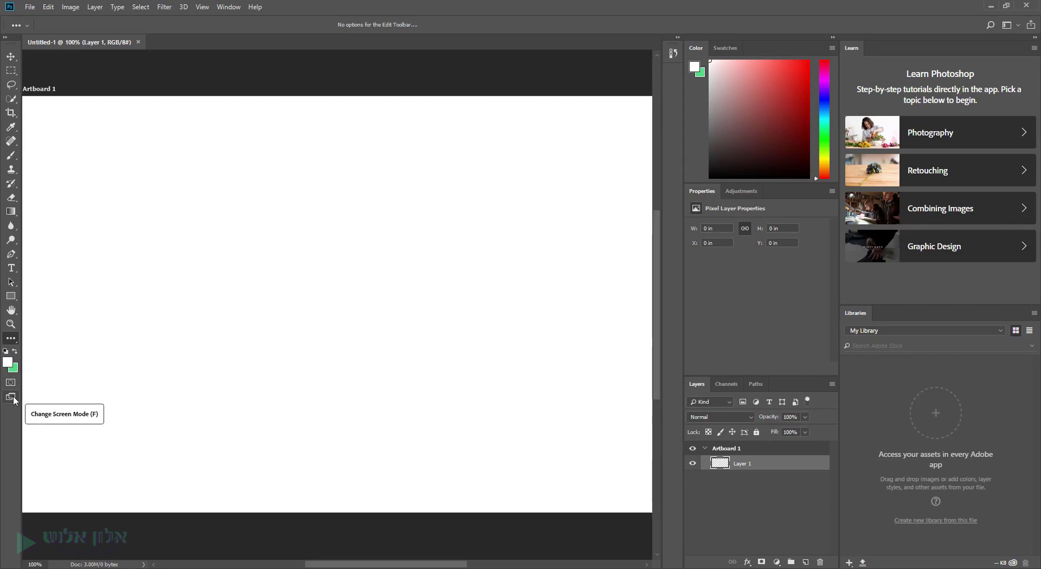
left_click(12, 398)
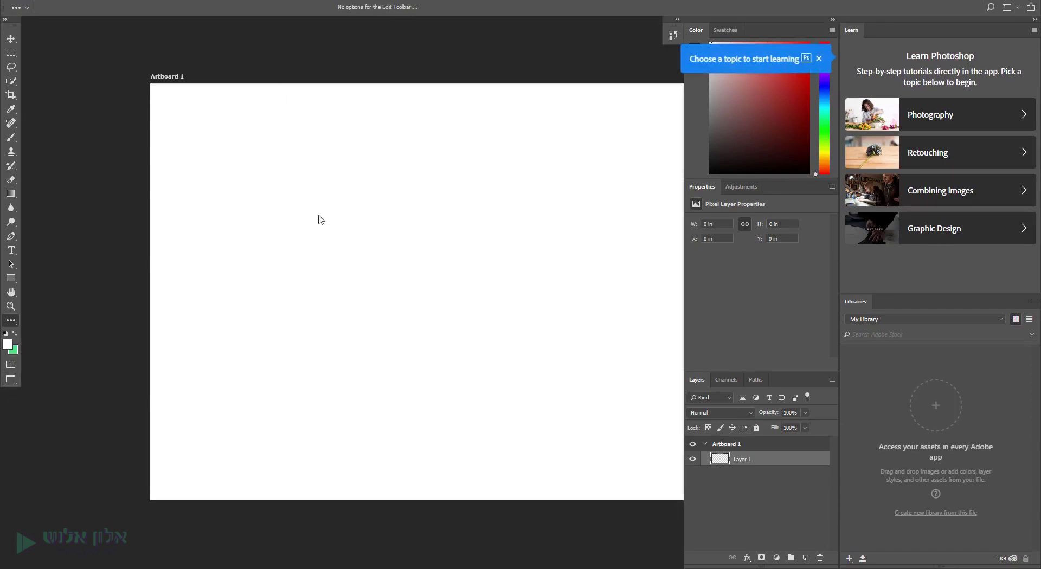
- Enter Full Screen Mode, confirm it, then leave it with Esc for Standard Screen Mode
left_click(11, 379)
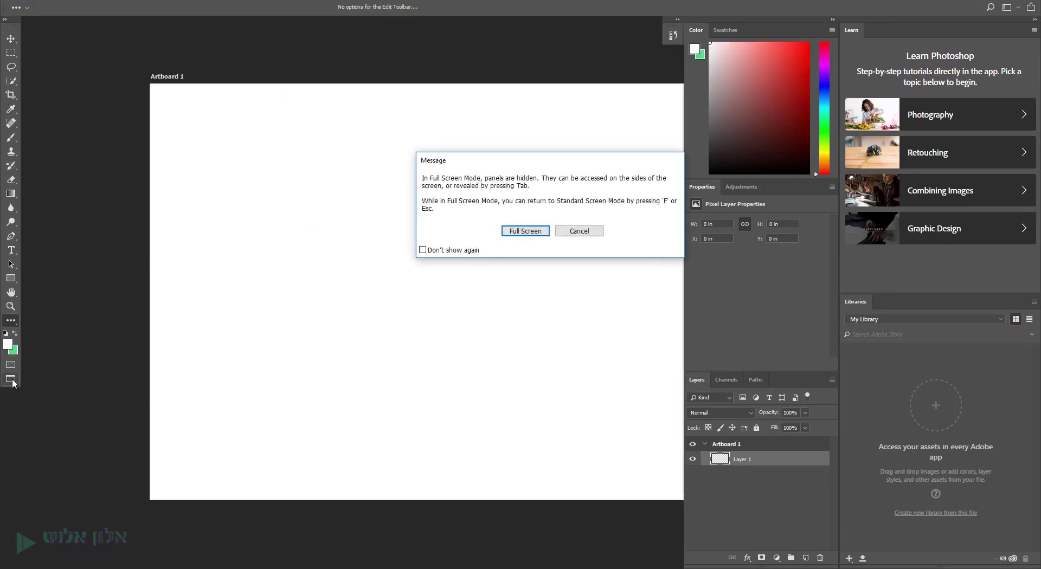
left_click(525, 231)
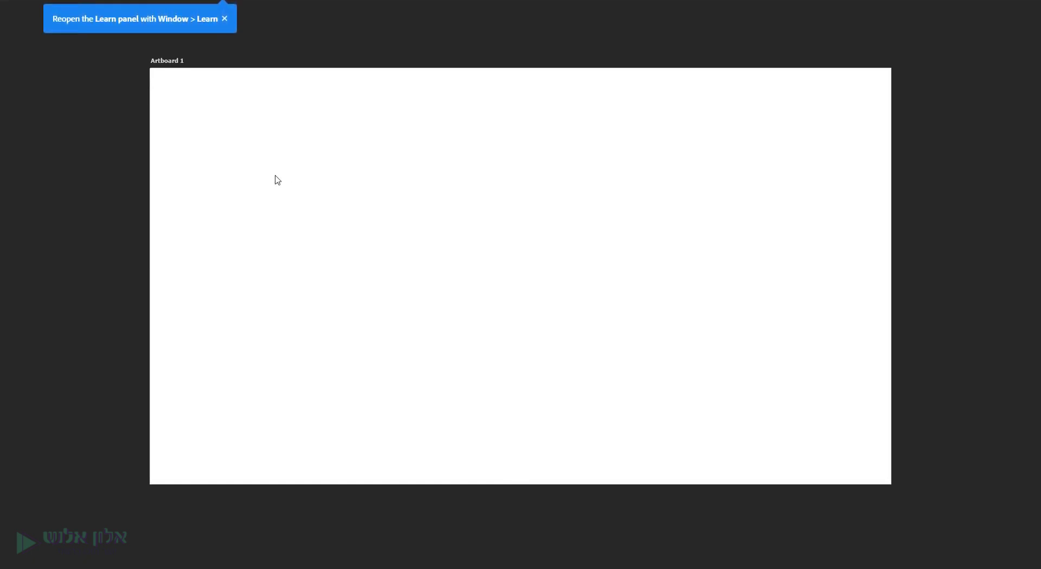
key("Escape")
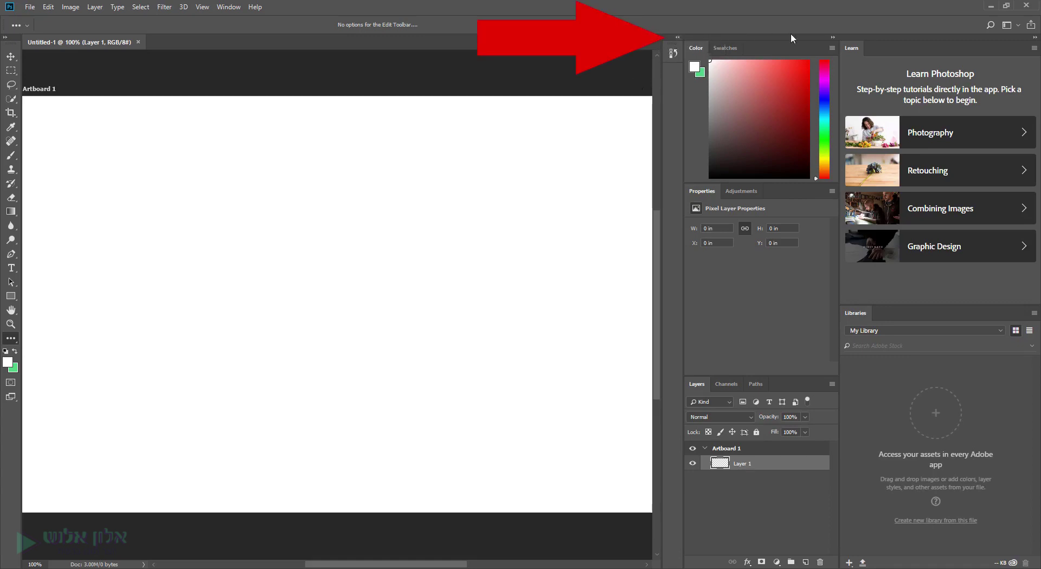
- Collapse the Color/Properties/Layers column and the Learn/Libraries column to icons
left_click(834, 38)
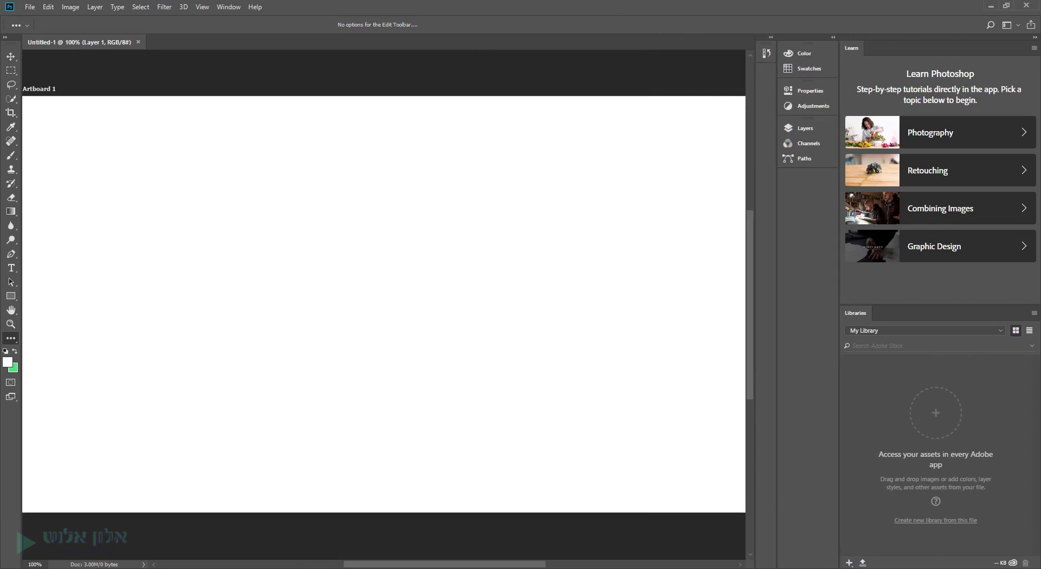
left_click(1035, 36)
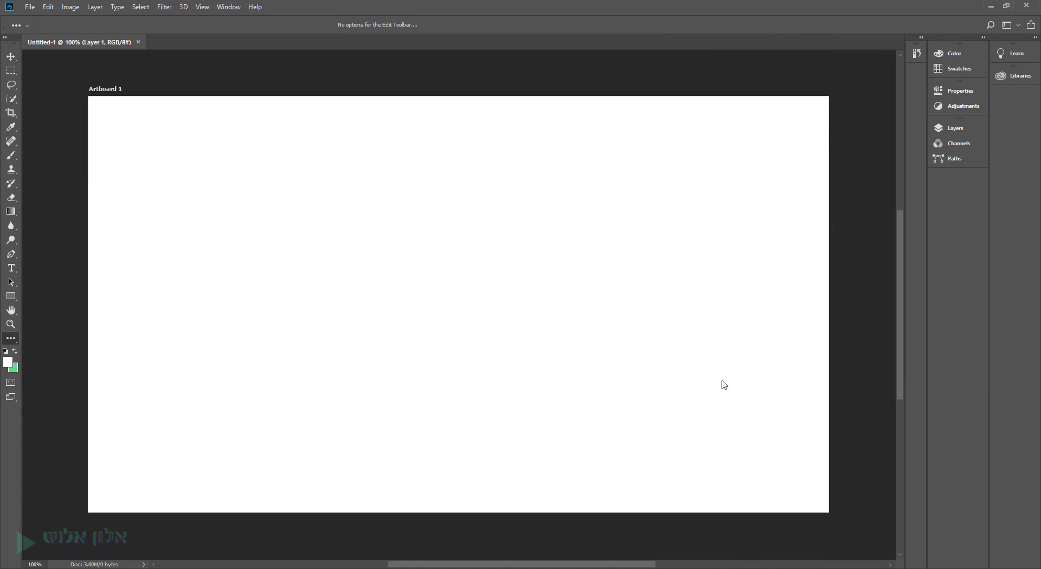
mouse_move(900, 259)
left_mouse_down()
mouse_move(903, 204)
mouse_move(902, 273)
mouse_move(902, 246)
left_mouse_up()
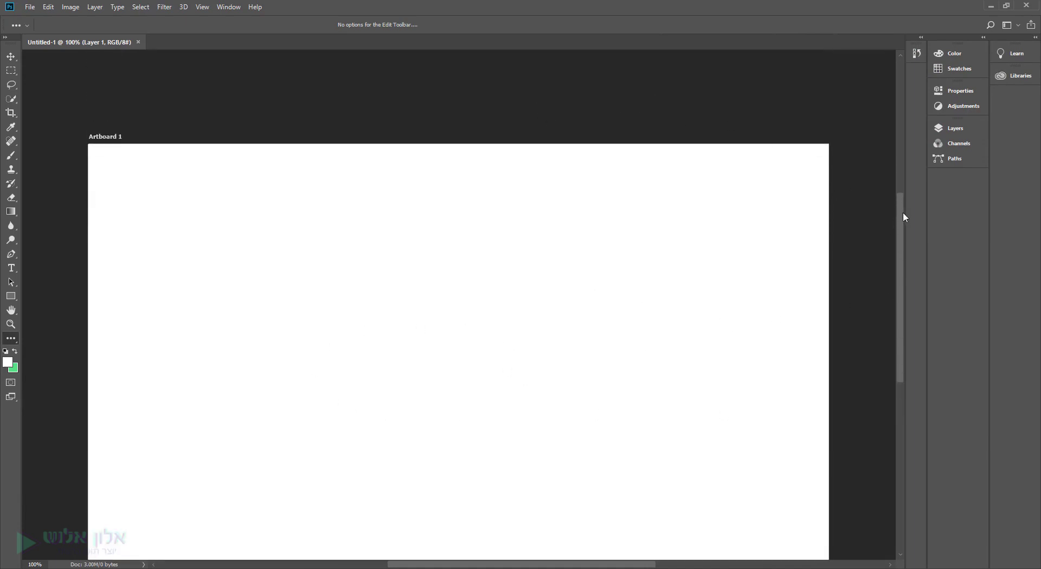
left_click_drag(900, 209, 902, 220)
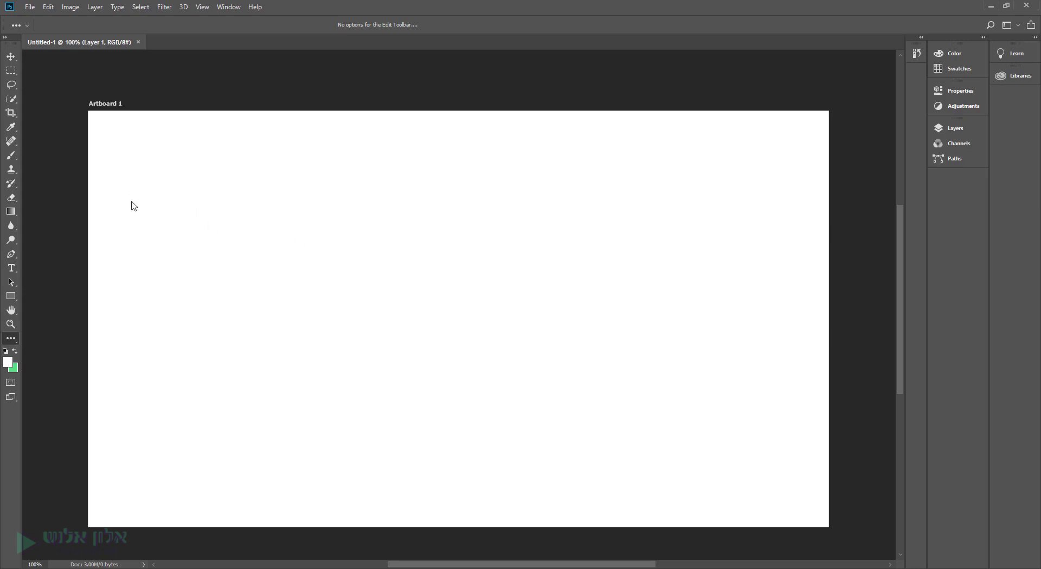
- Apply the Graphic and Web workspace from Window > Workspace
left_click(219, 8)
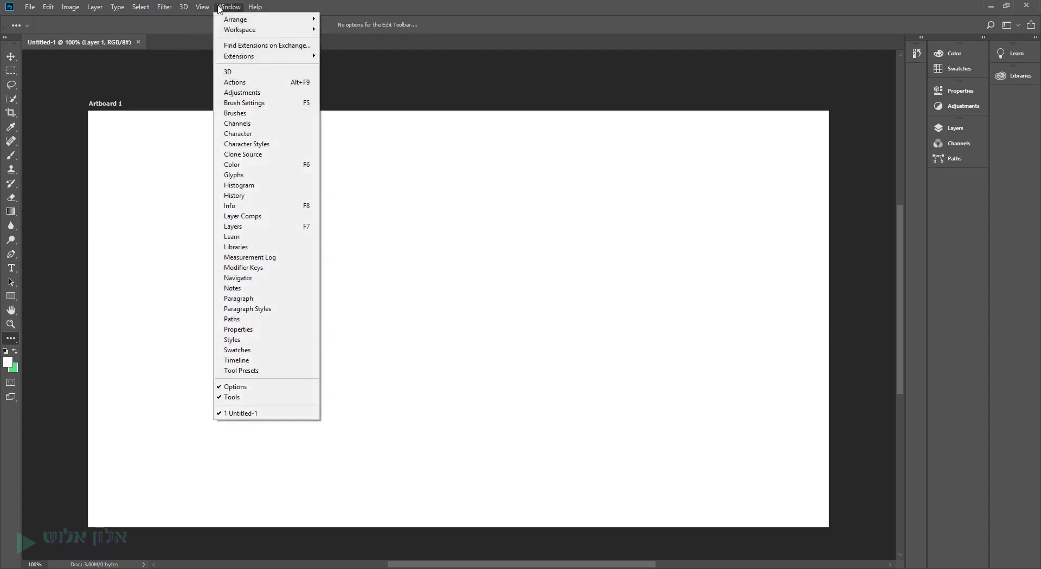
mouse_move(244, 29)
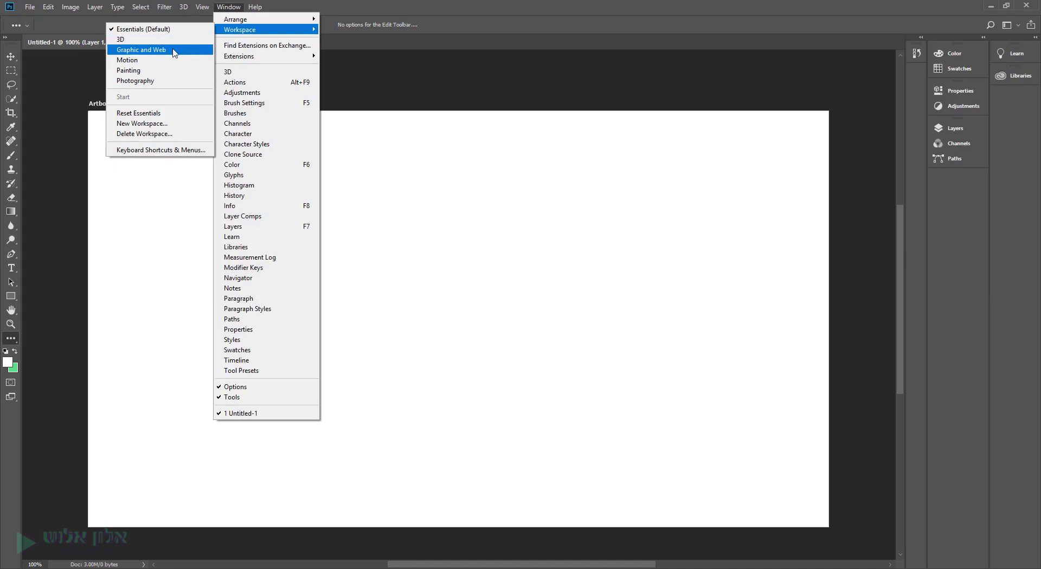
left_click(171, 50)
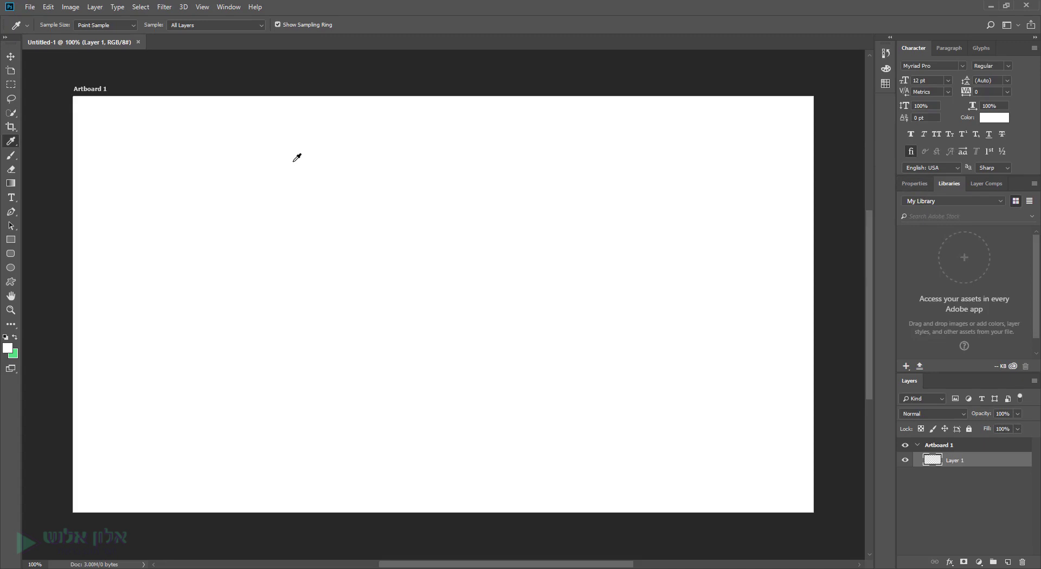
key("v")
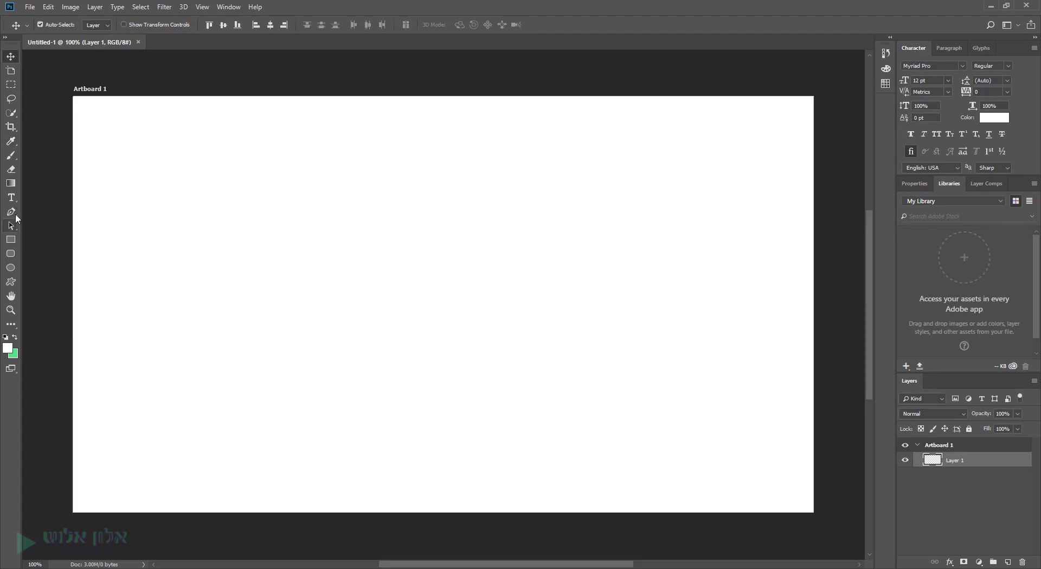
- Start Hebrew text on the artboard in default black at 144 pt
left_click(11, 198)
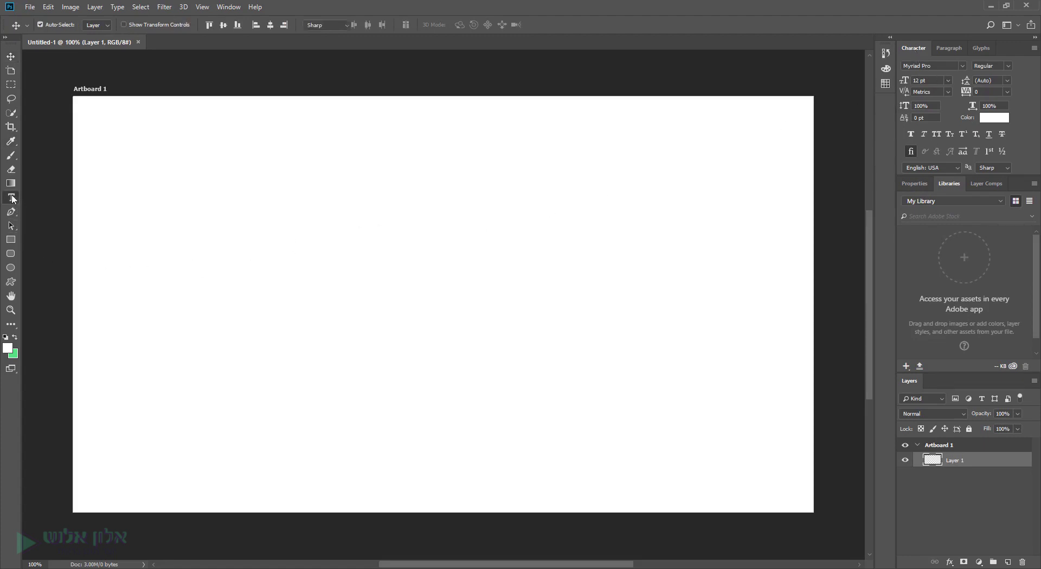
left_click(613, 216)
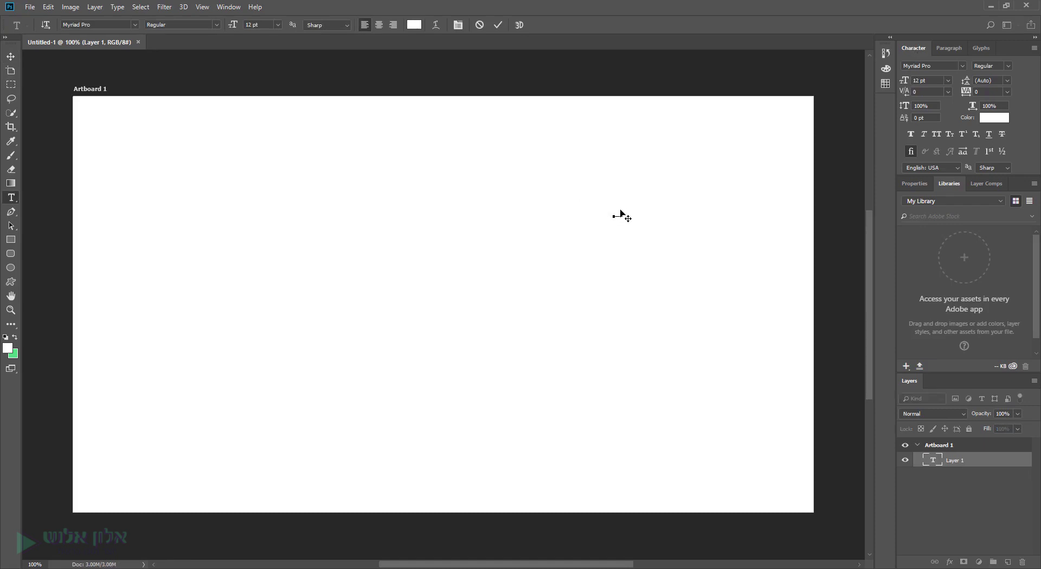
key("alt+shift")
left_click(6, 337)
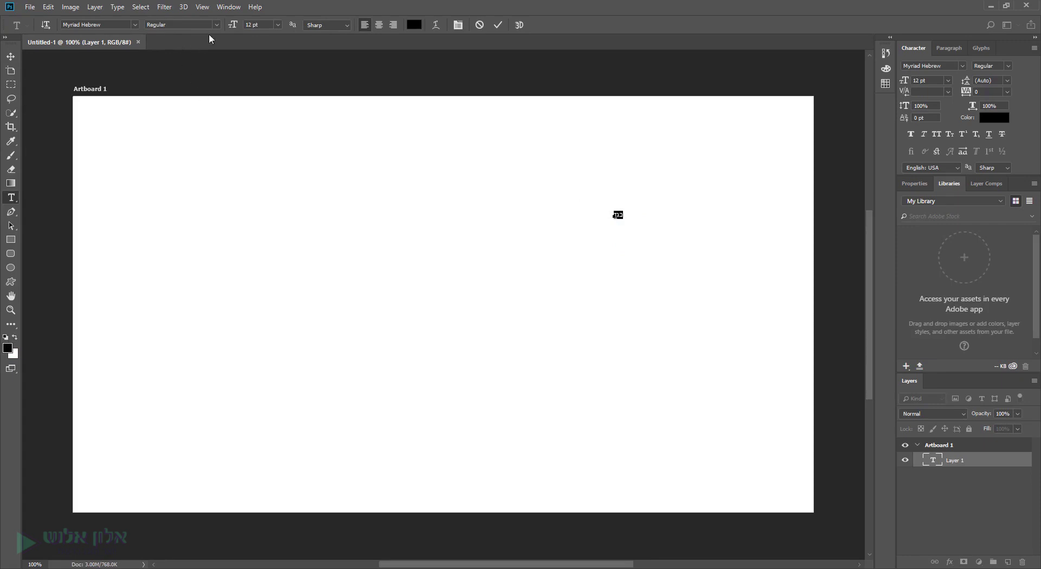
left_click_drag(232, 24, 305, 32)
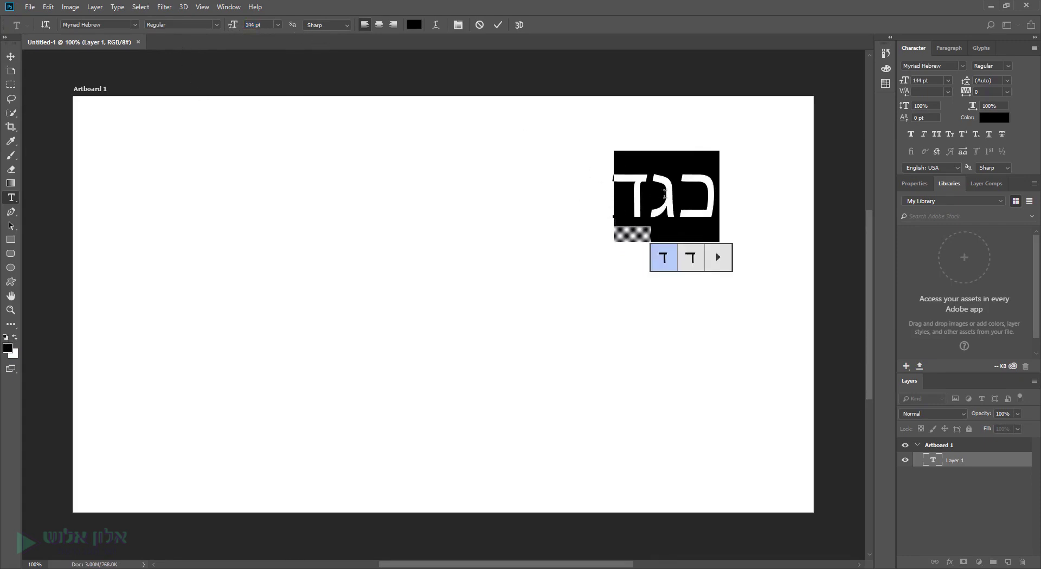
- Try the Gorme font, then set the text to ExtazyLight and commit it
left_click(963, 66)
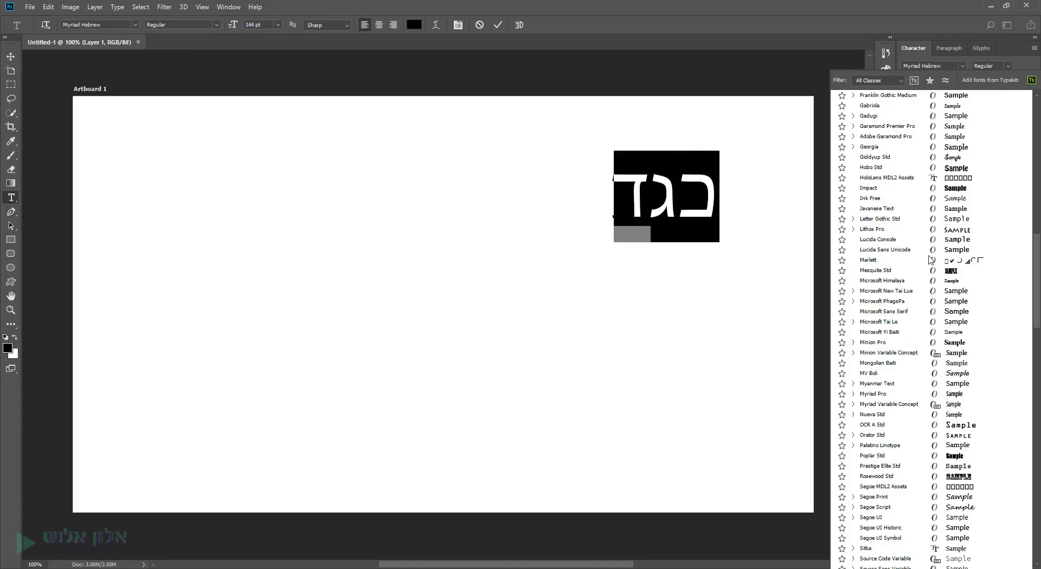
left_click_drag(1036, 251, 1038, 330)
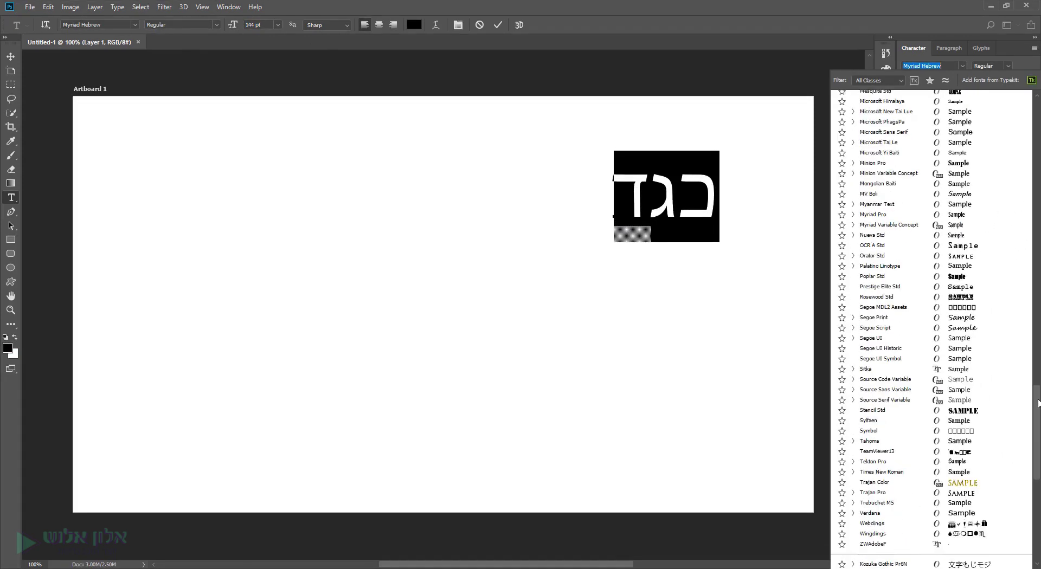
left_click(878, 463)
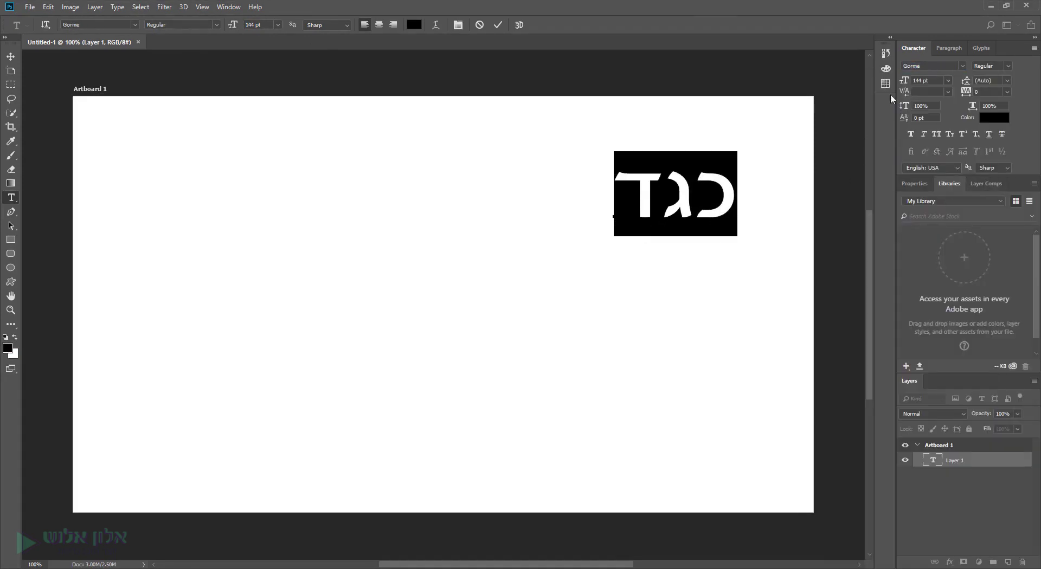
left_click(933, 65)
key("Down")
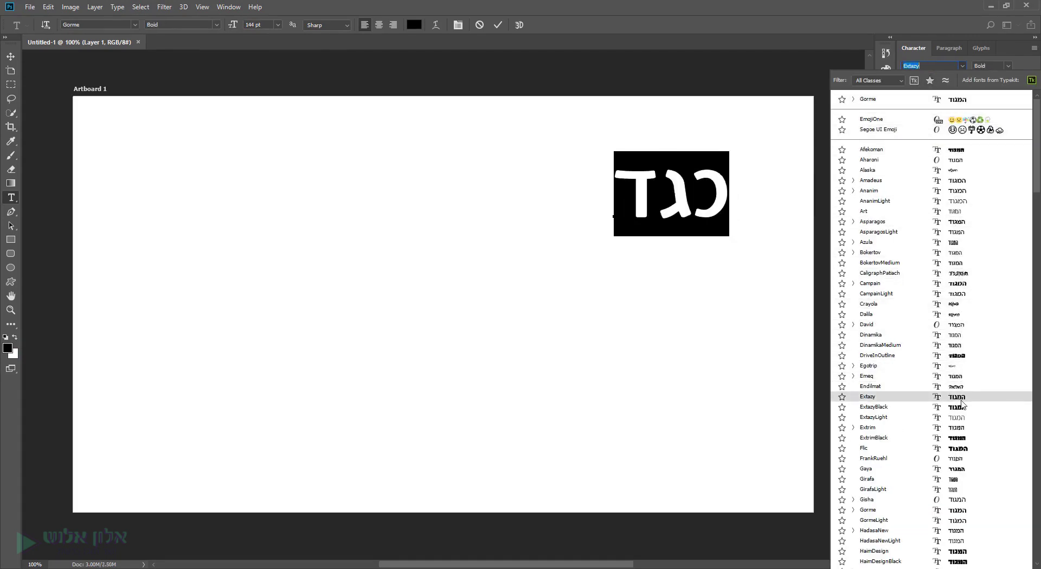
left_click(963, 417)
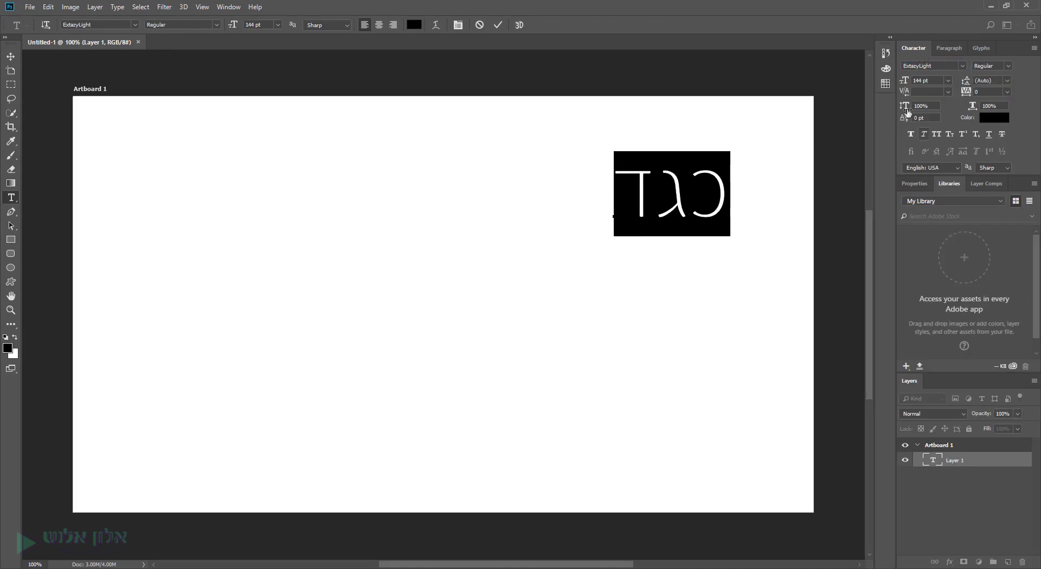
left_click(10, 57)
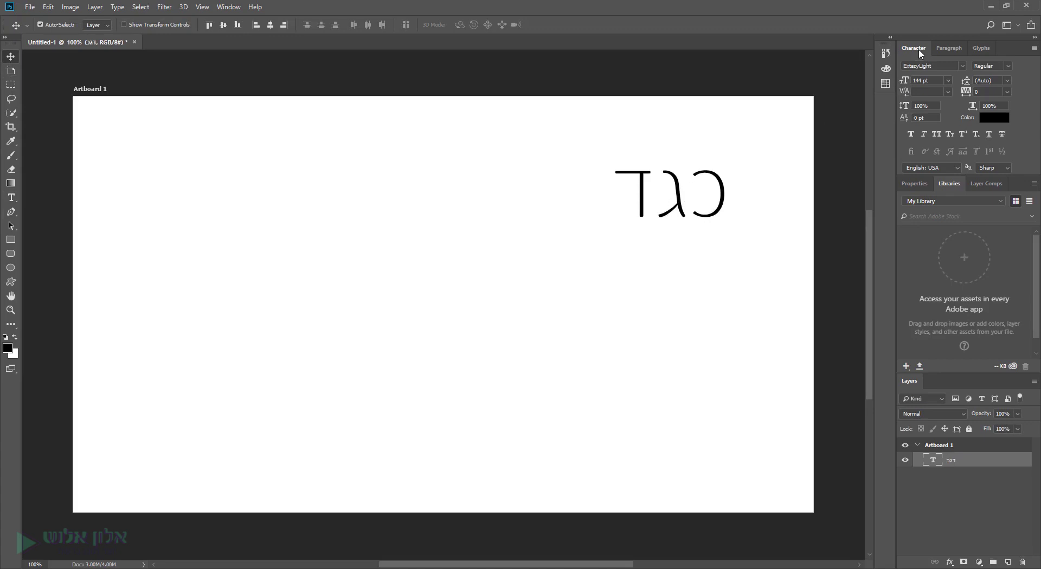
- Drag the Hebrew text left and slightly down, browsing the Paragraph and Glyphs panels
left_click_drag(703, 183, 631, 183)
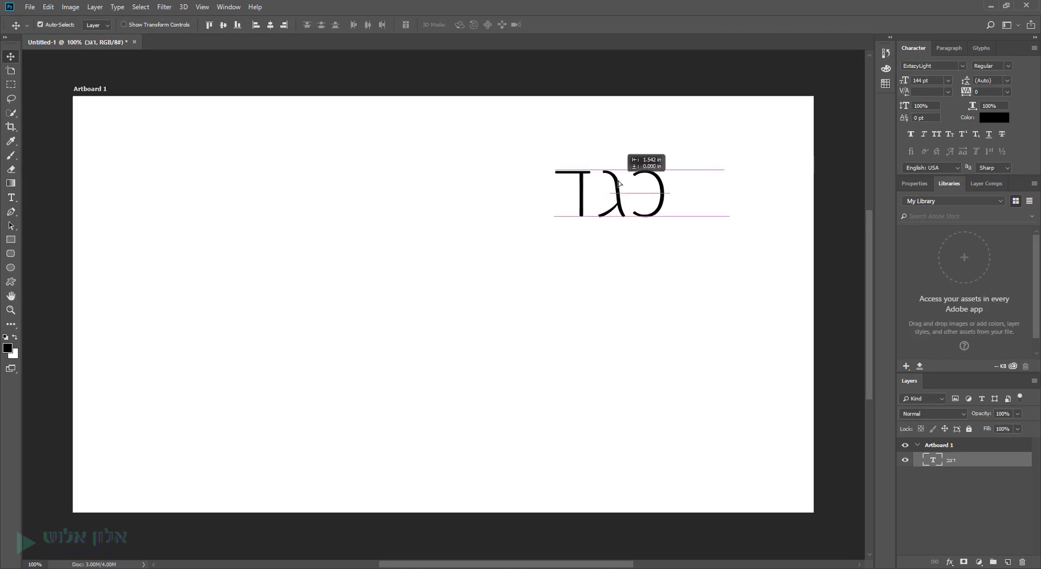
left_click(946, 48)
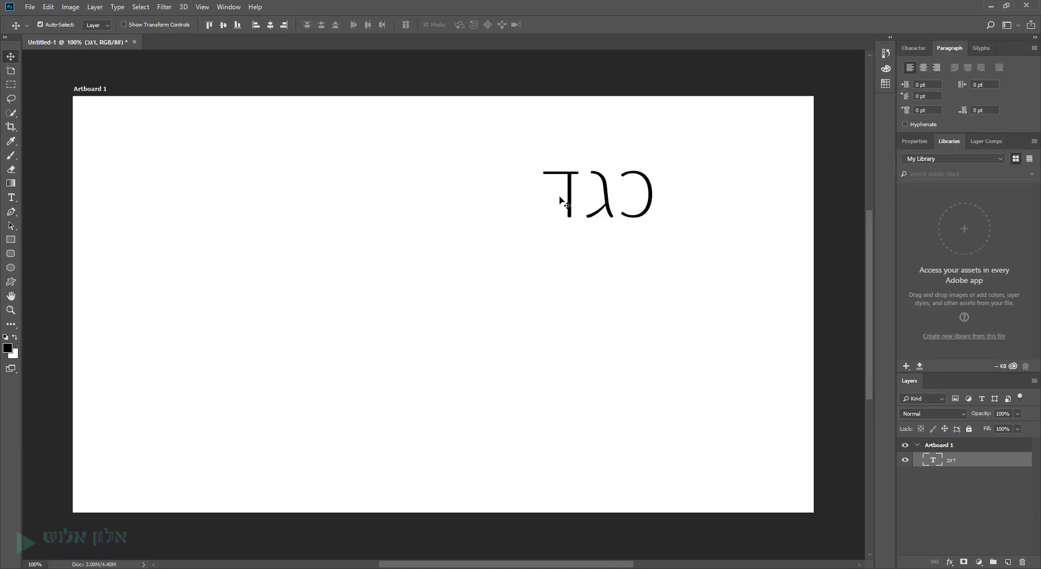
left_click_drag(550, 183, 459, 206)
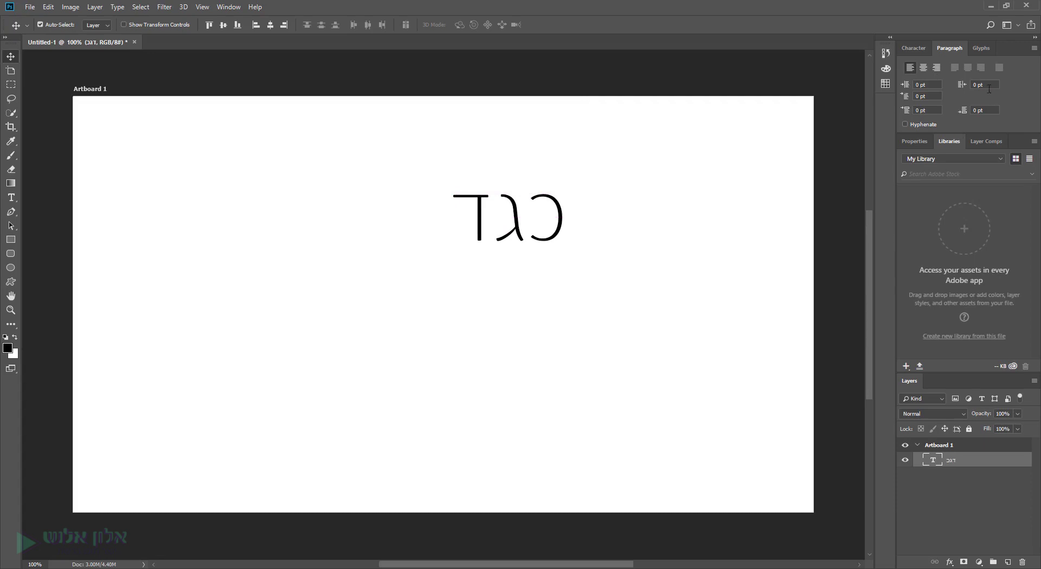
left_click(974, 48)
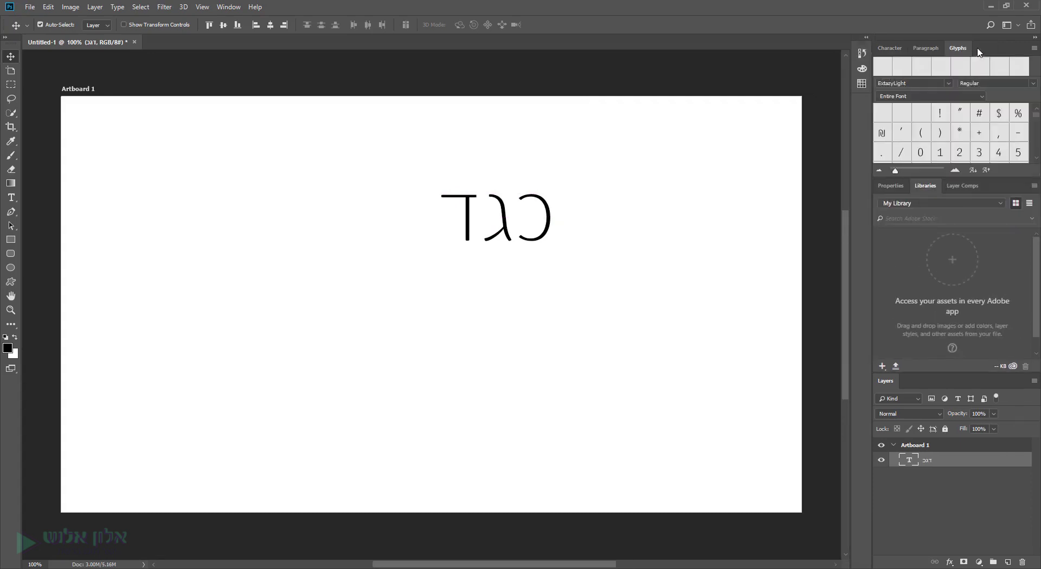
scroll(974, 116, "down", 3)
scroll(974, 116, "up", 1)
scroll(974, 116, "up", 2)
left_click(889, 49)
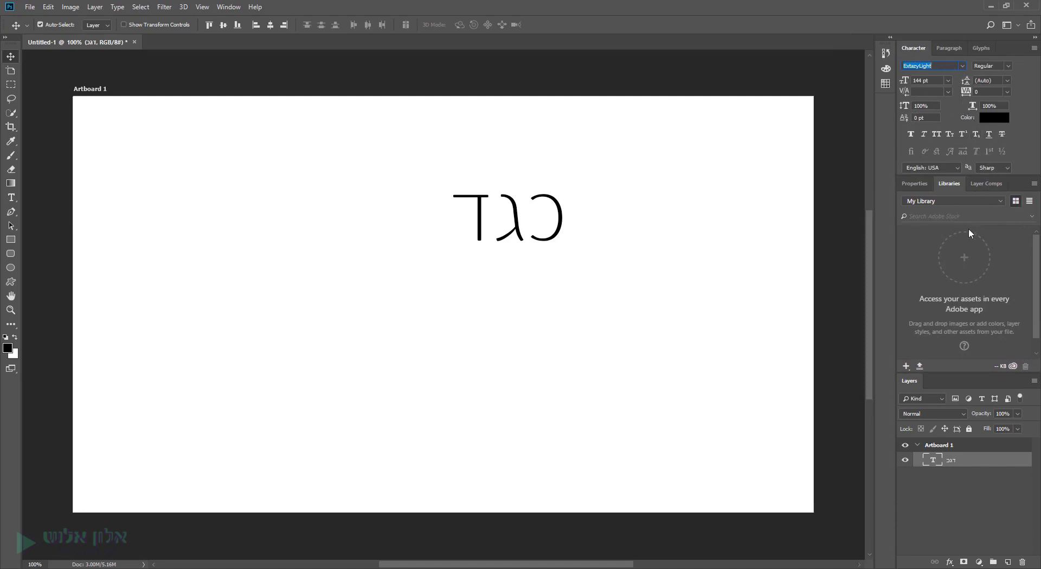
- Position the text layer at X 8.15 in, then reselect it
left_click(917, 184)
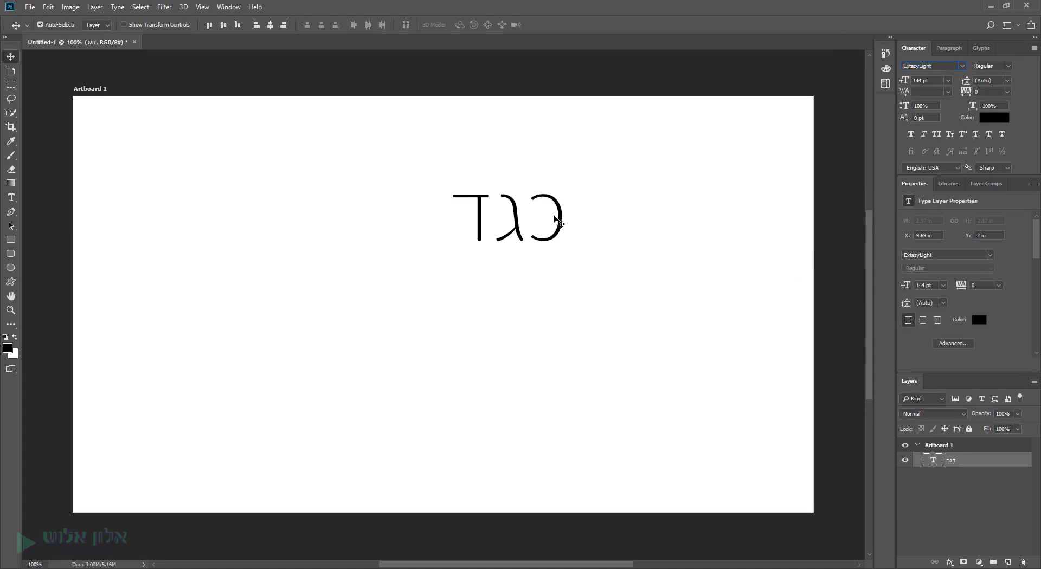
left_click_drag(550, 219, 490, 220)
left_click(687, 230)
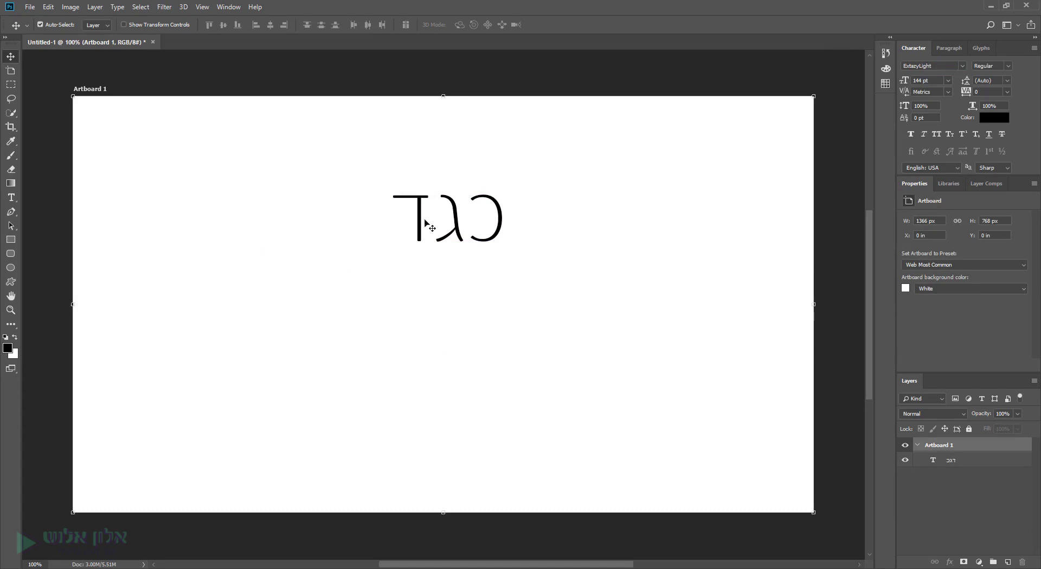
left_click(486, 220)
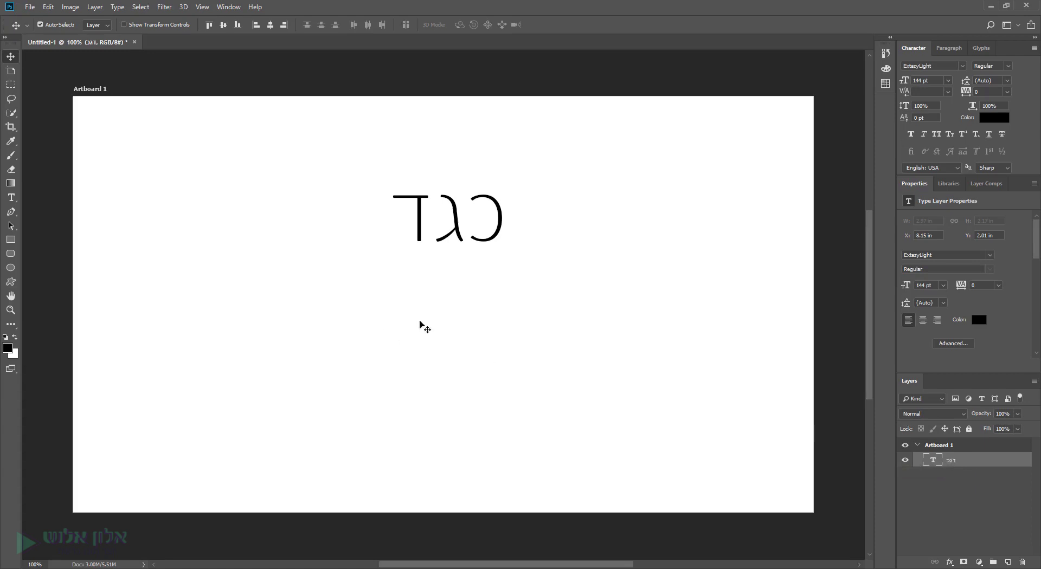
- Draw a 398×279 px black rectangle over the word, check its visibility, then select the text layer
left_click(10, 243)
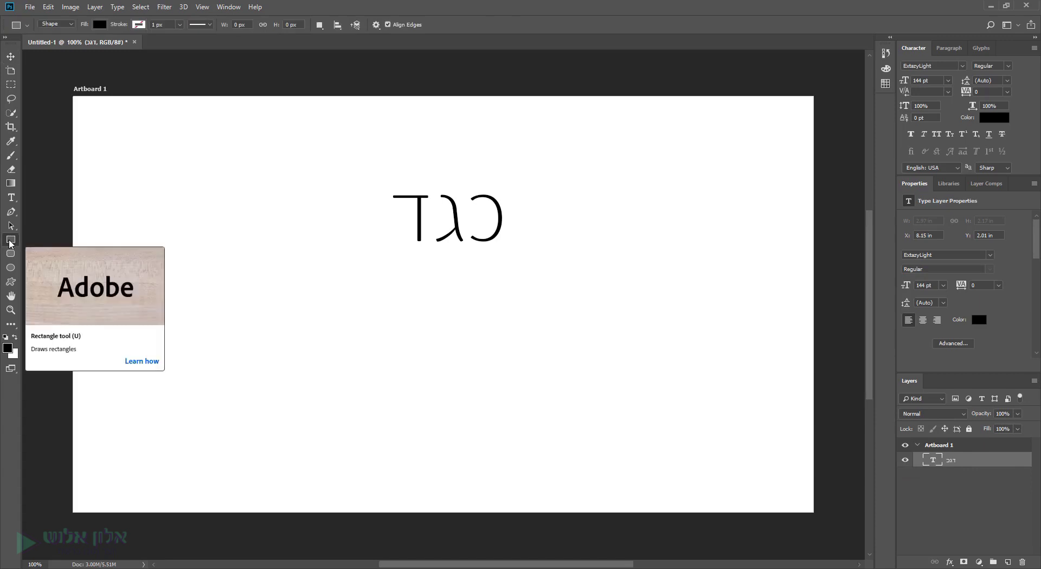
left_click_drag(251, 139, 467, 291)
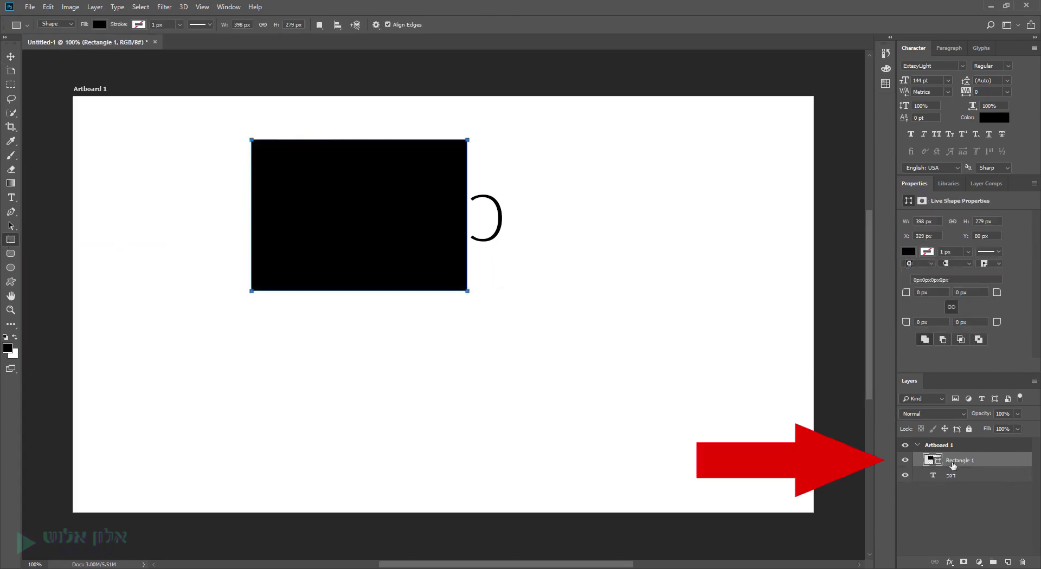
left_click(904, 461)
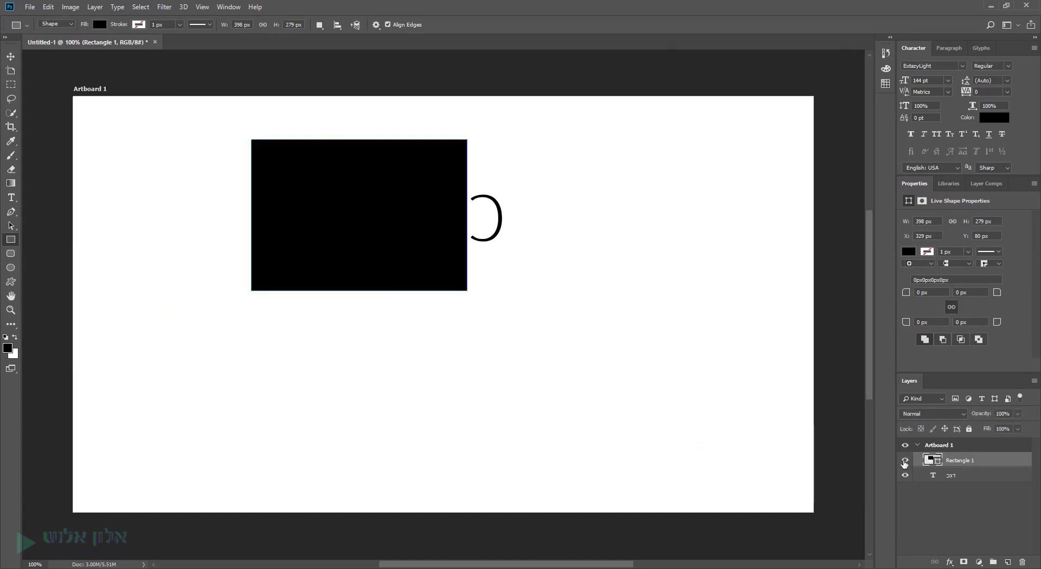
left_click(904, 460)
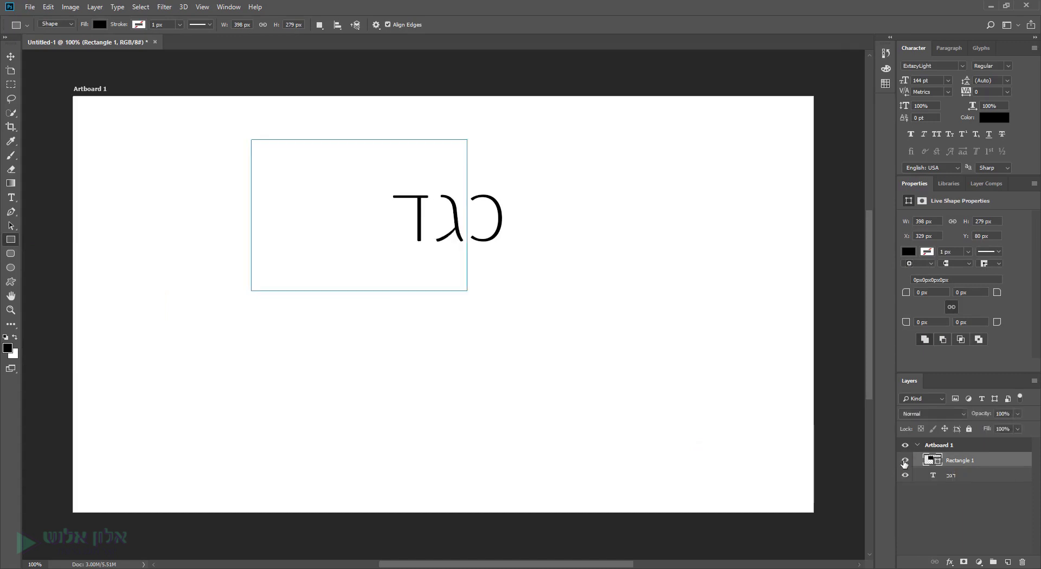
left_click(904, 461)
left_click(978, 477)
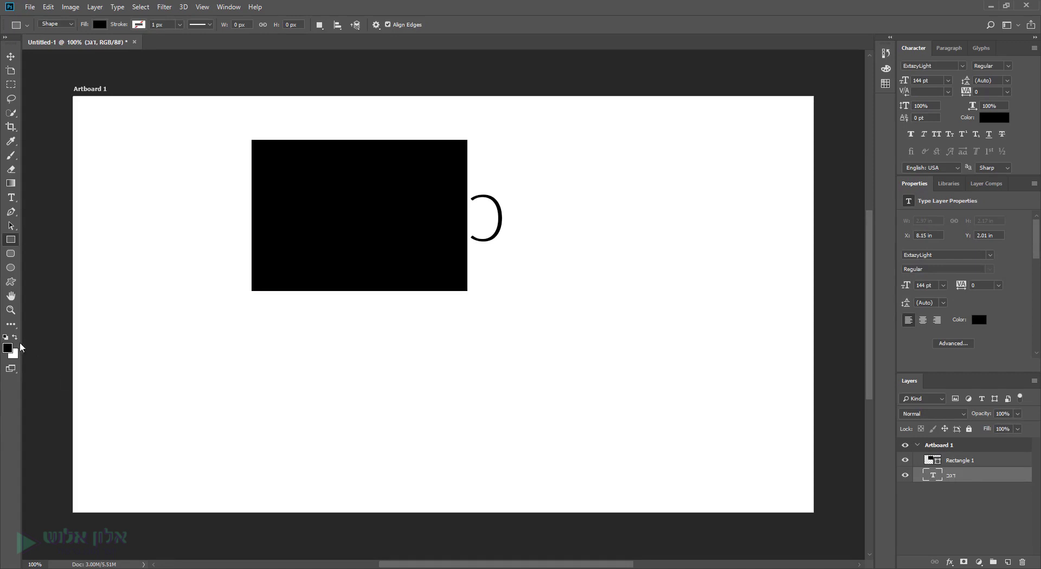
- Colour the Hebrew text c00000 and move its layer above Rectangle 1
left_click(992, 118)
type("ffffff")
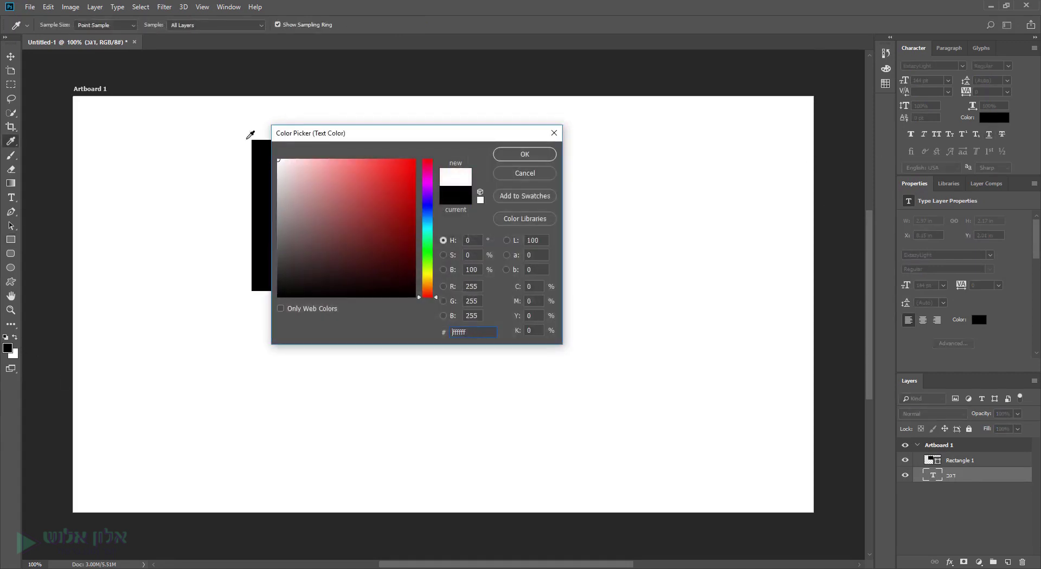
type("c00000")
key("Return")
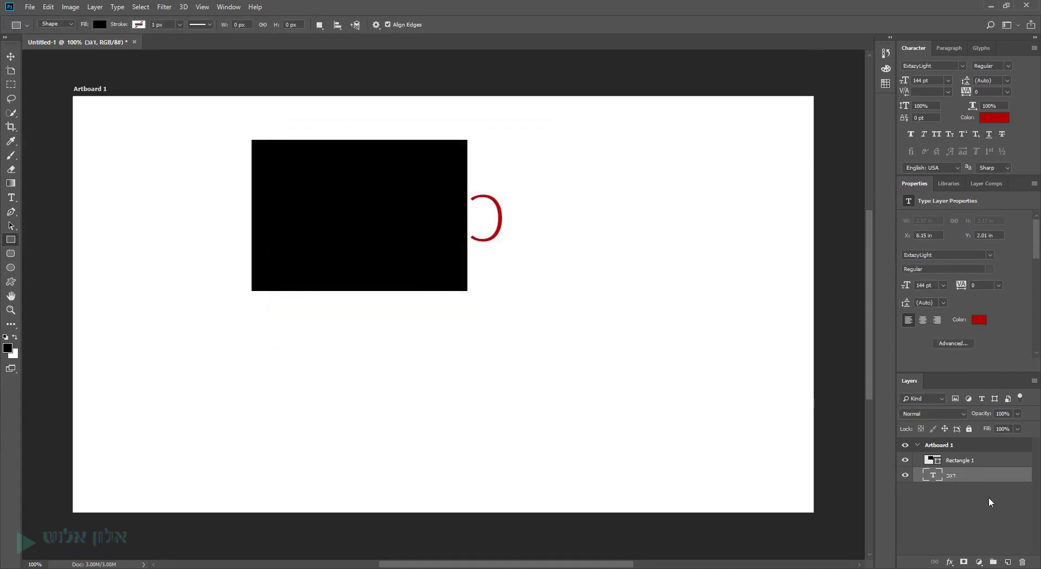
left_click_drag(985, 479, 988, 455)
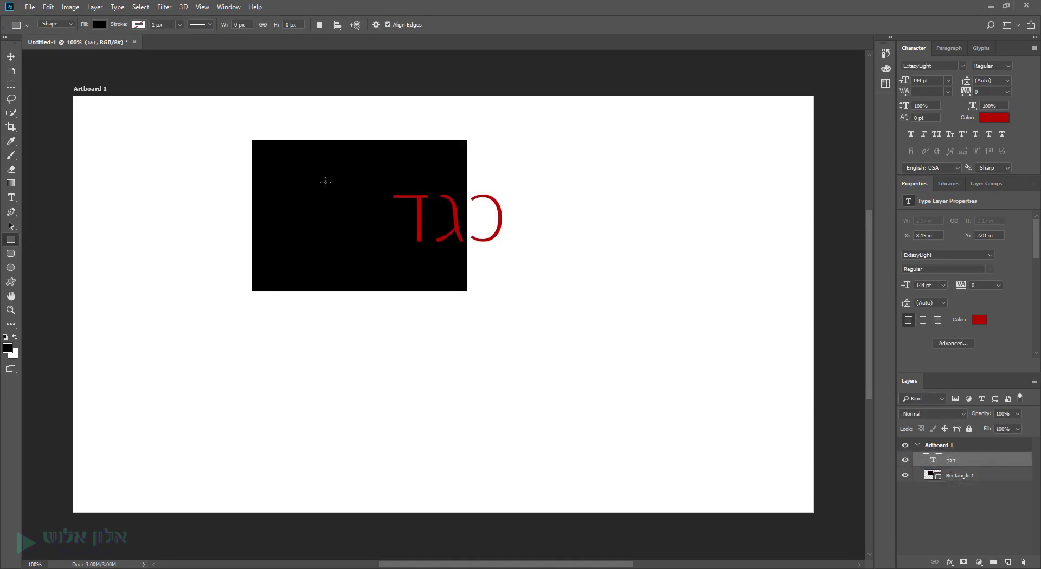
key("v")
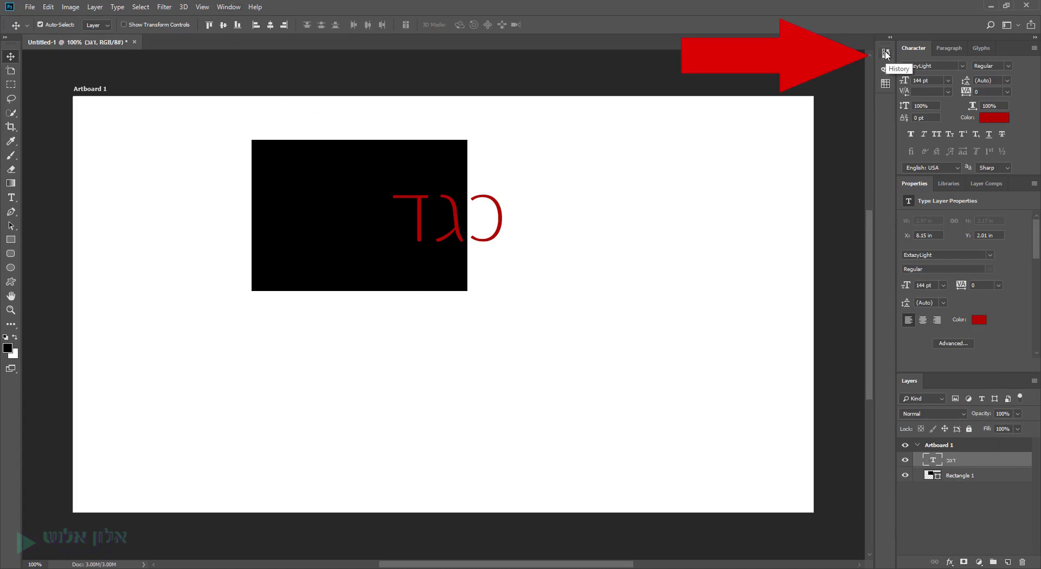
- Move the History panel out of its group and regroup it alongside Properties
left_click(886, 53)
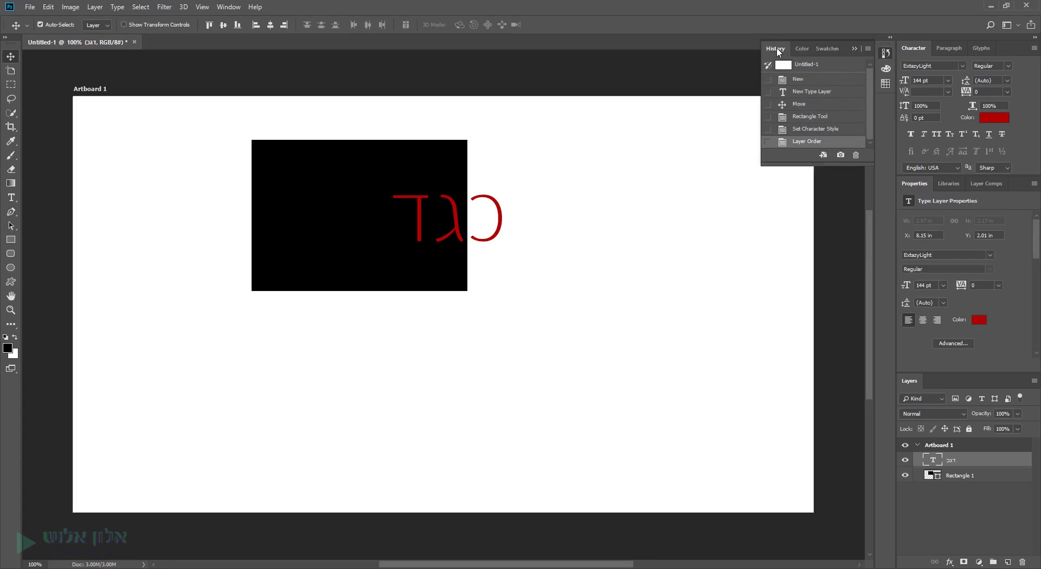
mouse_move(777, 47)
left_mouse_down()
mouse_move(915, 296)
mouse_move(940, 378)
left_mouse_up()
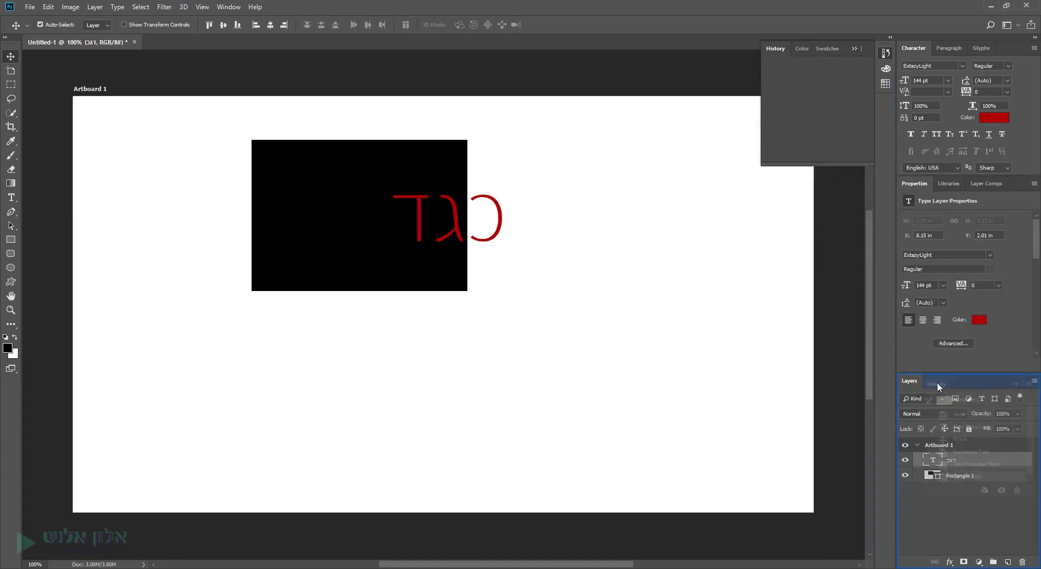
left_click_drag(938, 375, 936, 382)
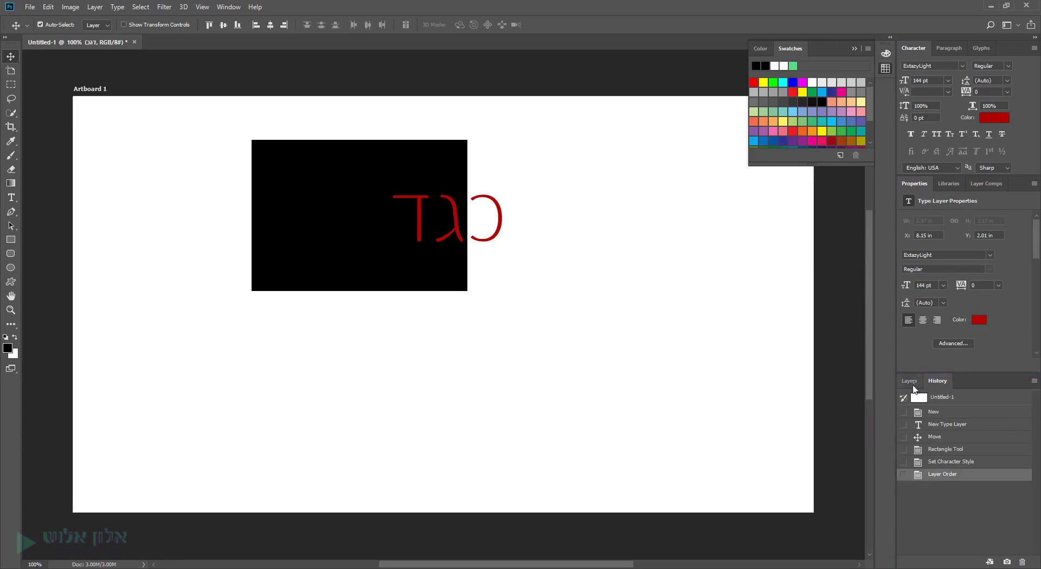
left_click_drag(950, 385, 923, 184)
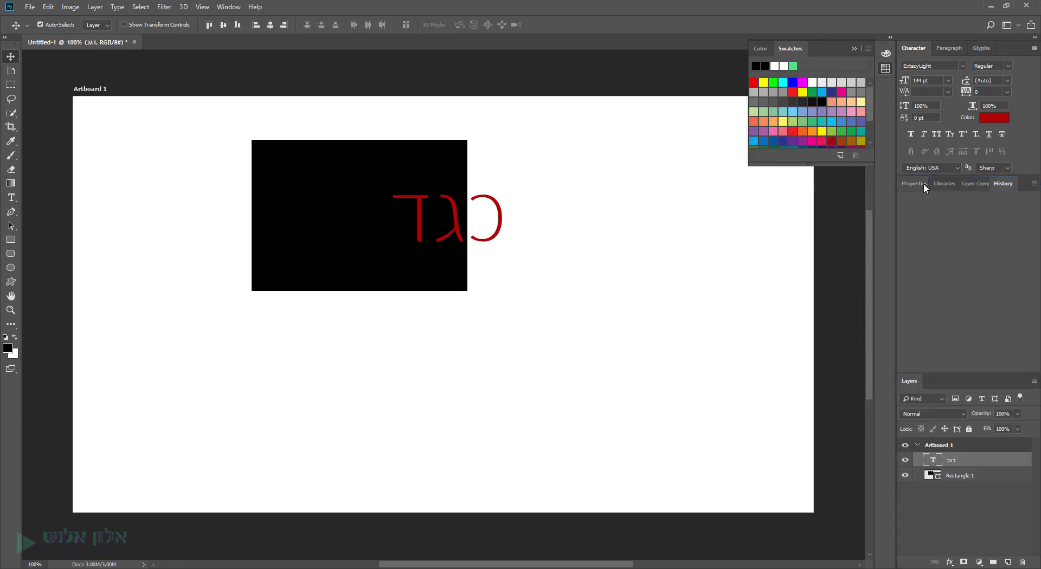
- Close the Layer Comps and Libraries panels
left_click(973, 184)
right_click(984, 186)
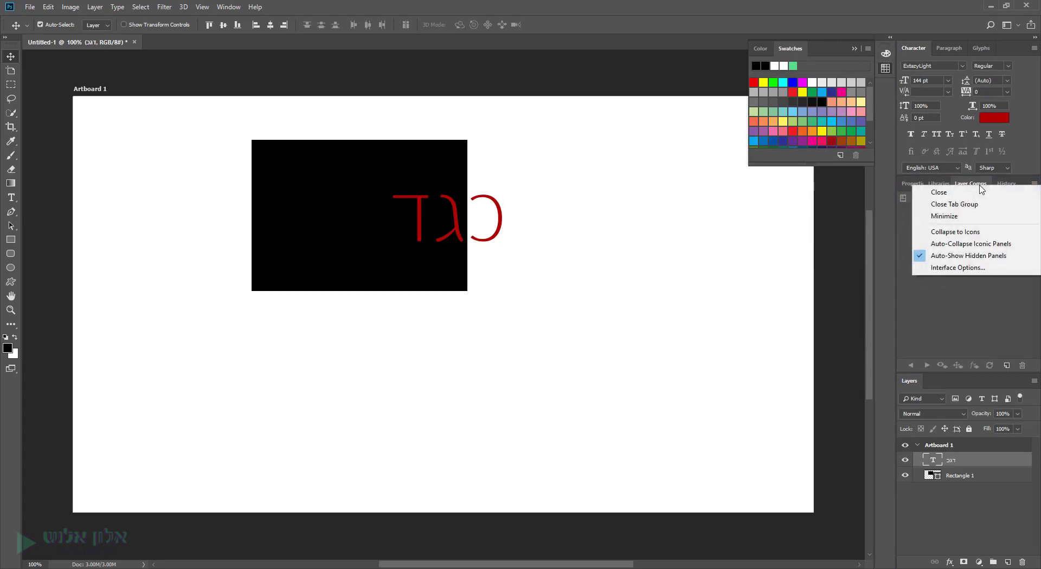
left_click(970, 186)
right_click(968, 186)
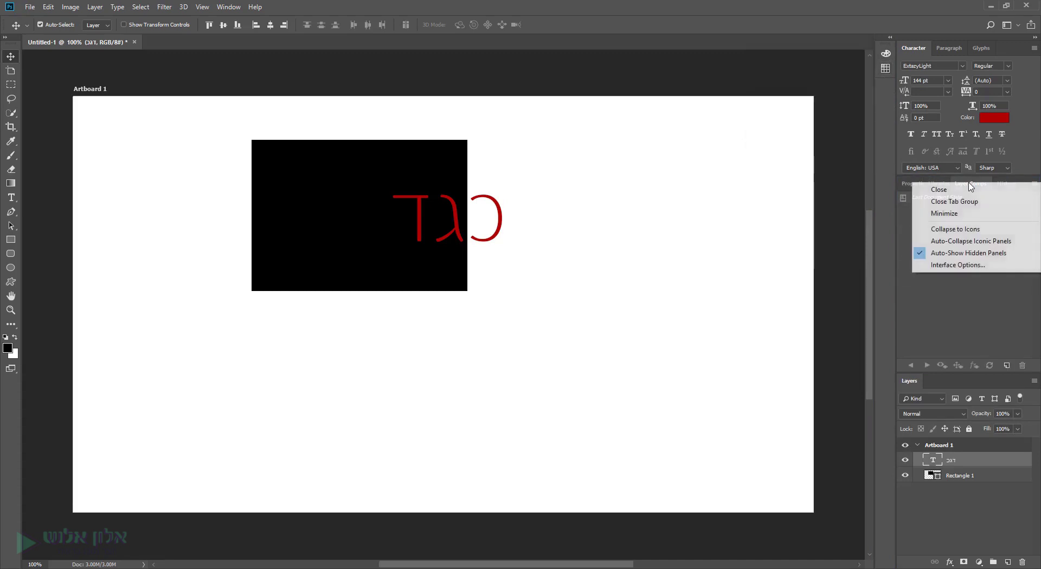
left_click(934, 190)
right_click(939, 189)
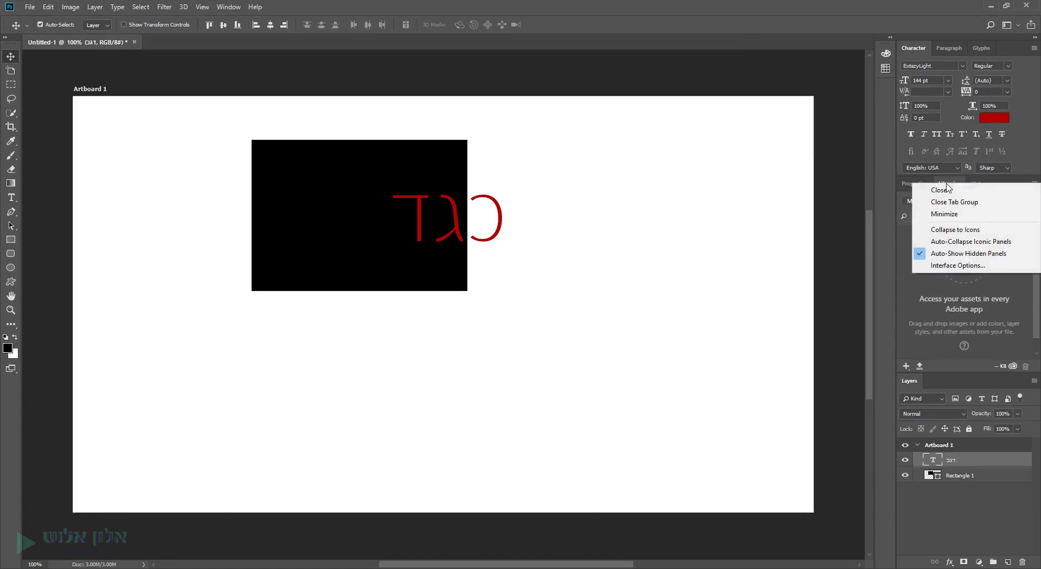
left_click(949, 191)
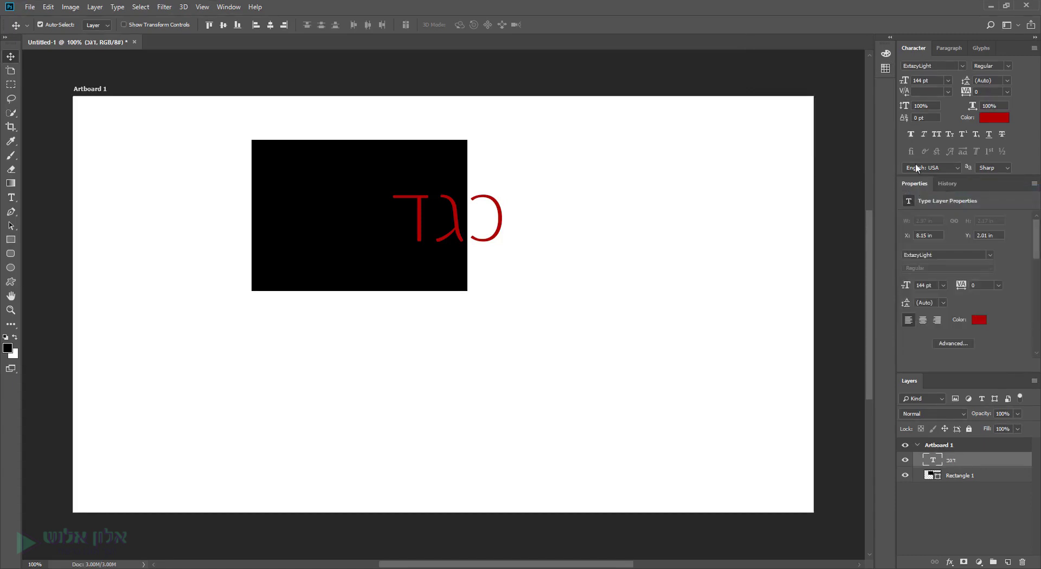
- Close the Color, Swatches and Glyphs panels, keeping the Character and Paragraph tabs
left_click(886, 54)
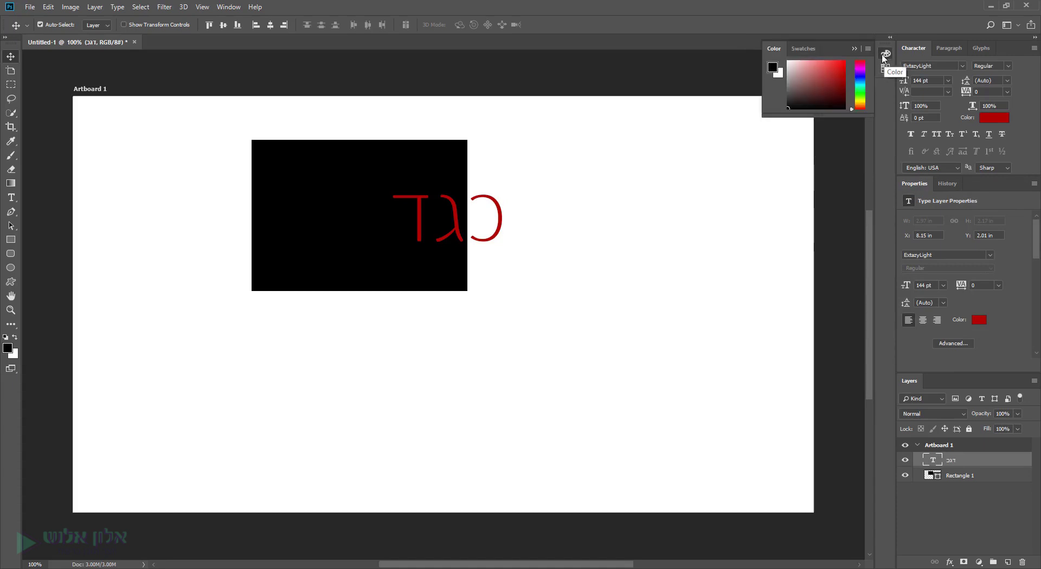
right_click(883, 56)
left_click(907, 63)
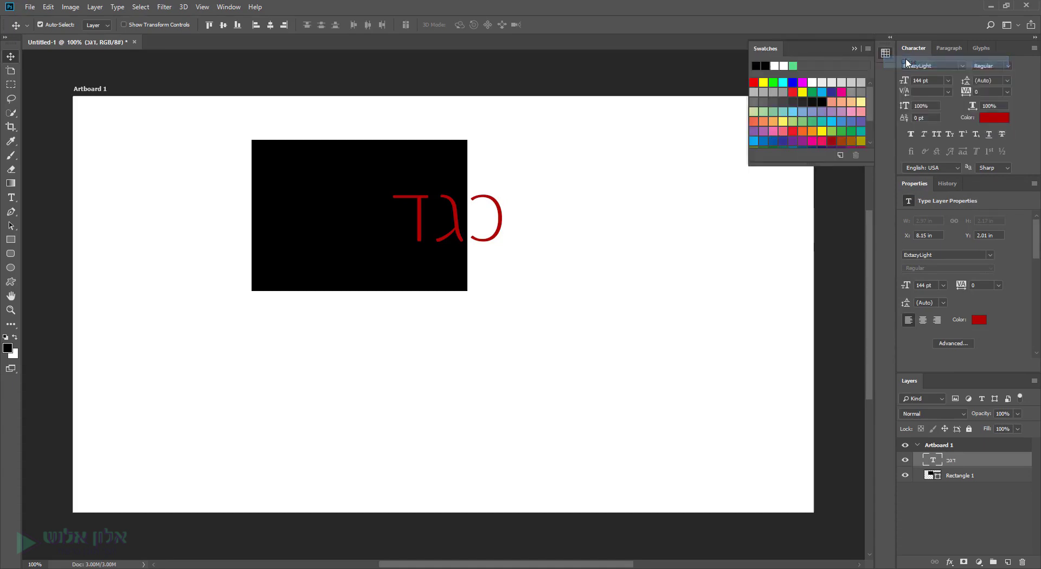
right_click(886, 57)
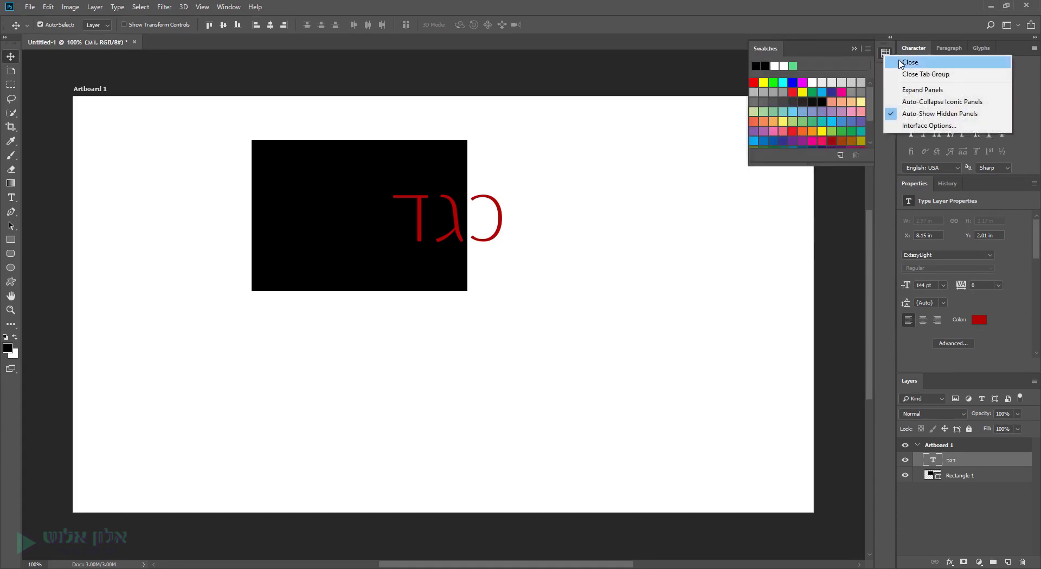
left_click(900, 64)
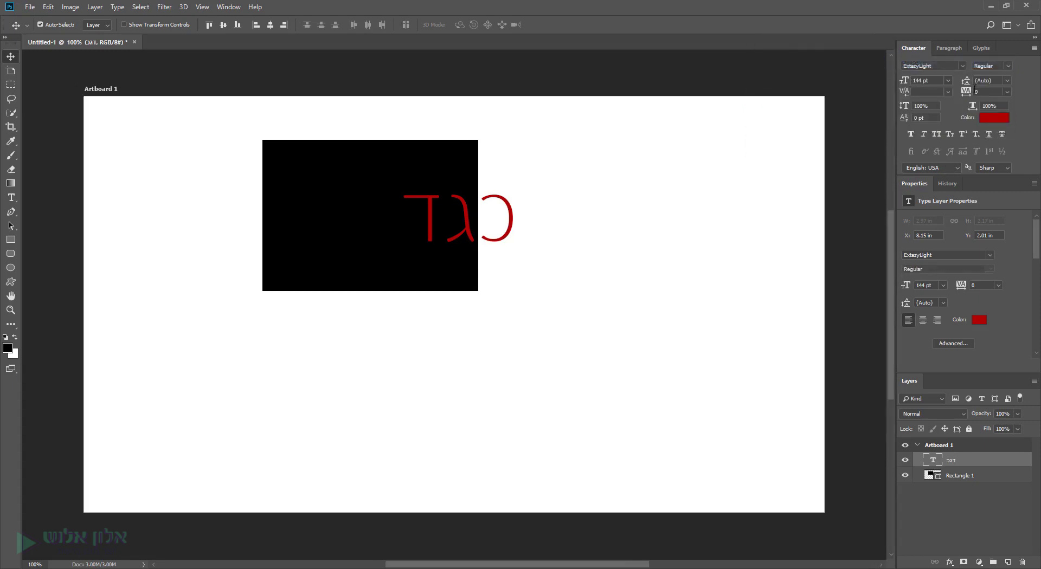
right_click(910, 47)
key("Escape")
right_click(979, 48)
key("Escape")
left_click(984, 44)
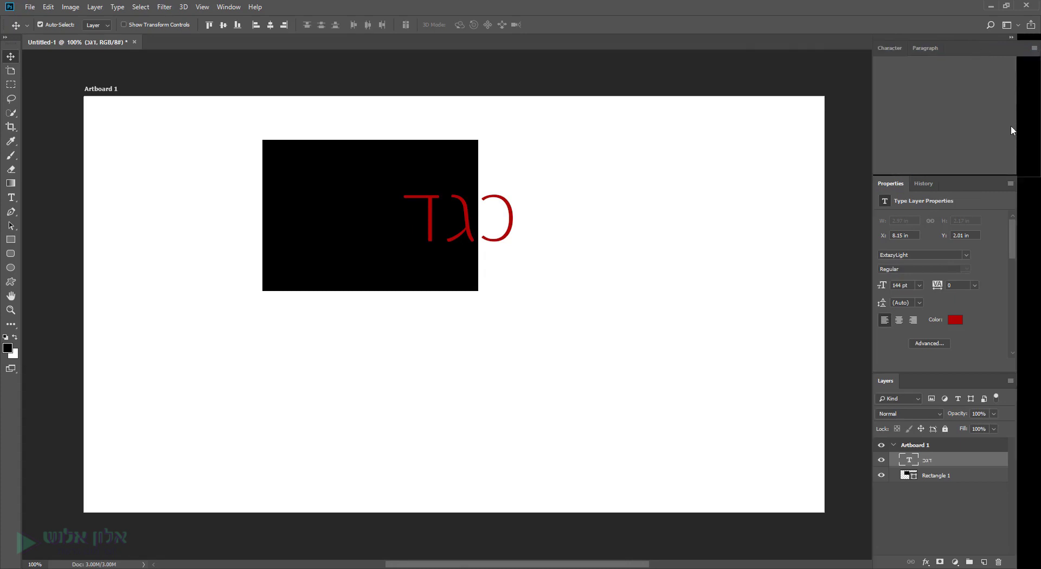
- Save a new workspace that includes Keyboard Shortcuts, Menus and Toolbar
left_click(228, 6)
mouse_move(239, 29)
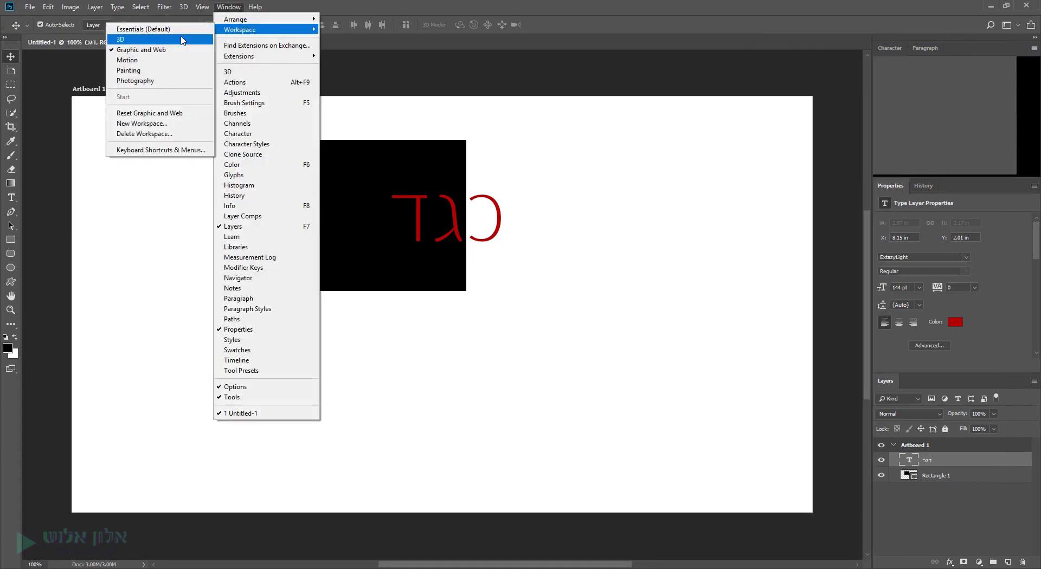
left_click(137, 123)
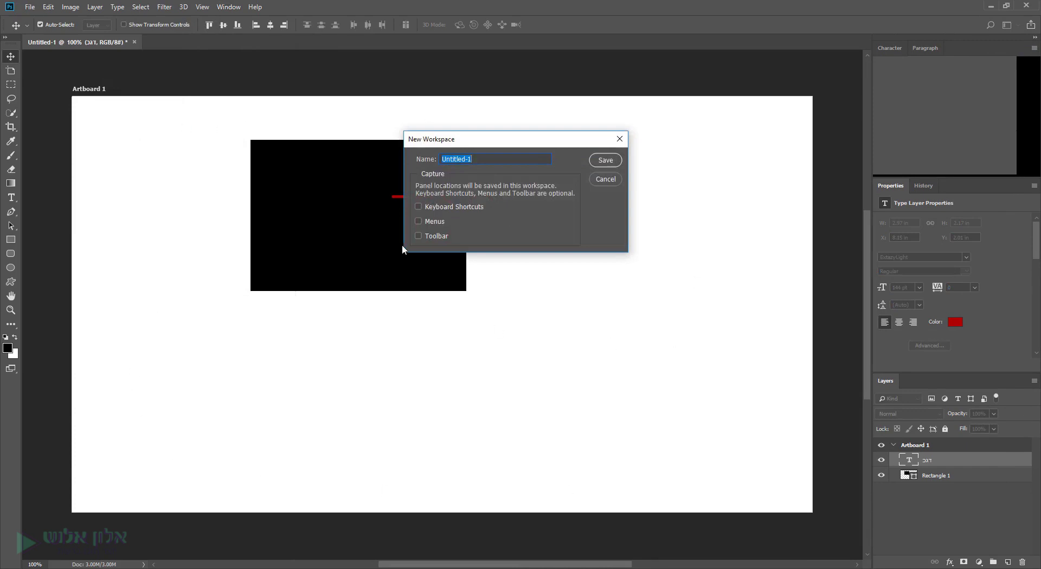
left_click(418, 237)
left_click(418, 222)
left_click(418, 207)
left_click_drag(483, 158, 429, 158)
left_click(605, 160)
- Confirm the new custom workspace appears in the Workspace list
left_click(893, 49)
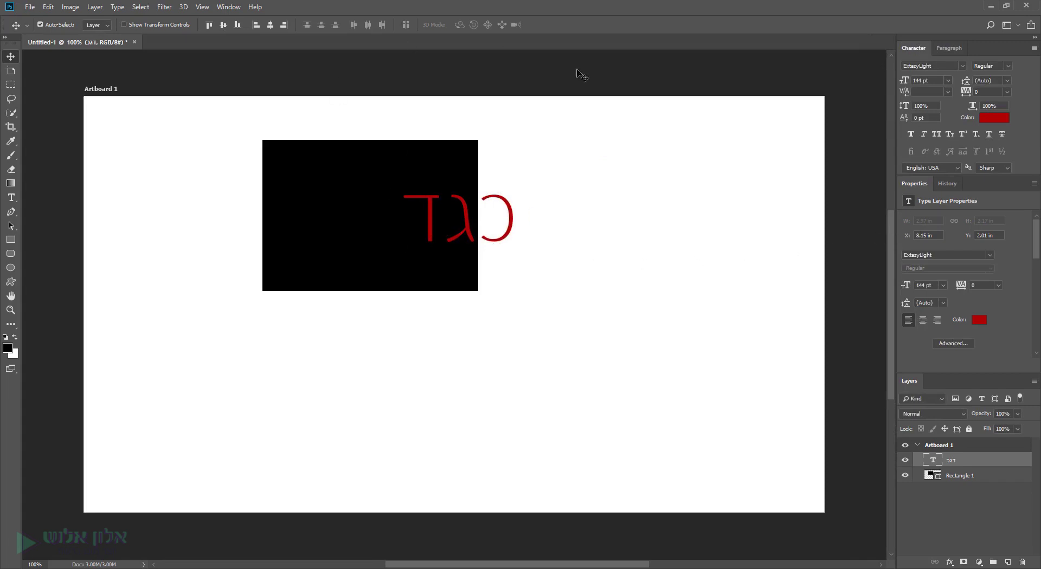
left_click(229, 7)
mouse_move(240, 29)
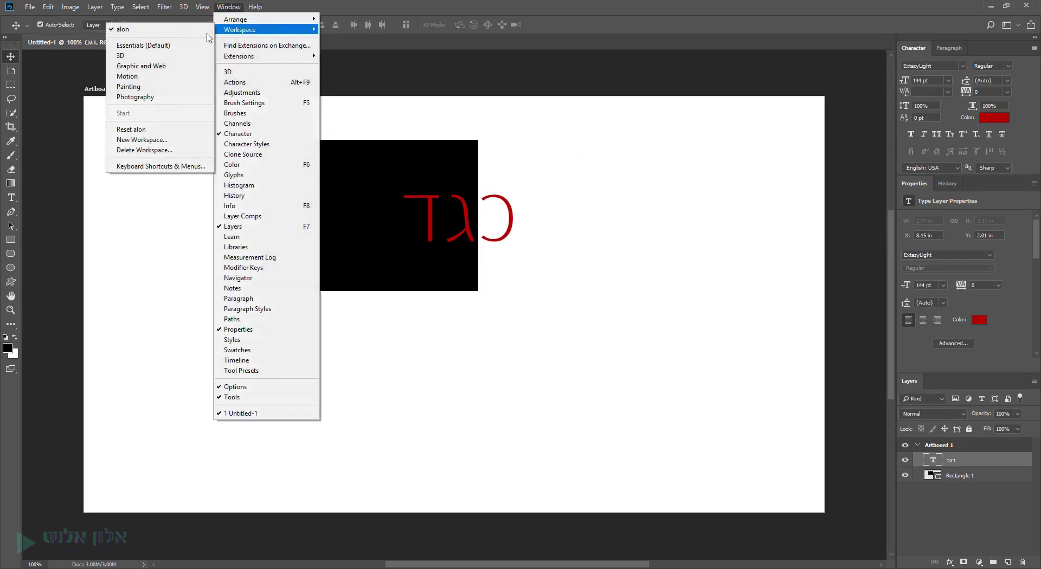
left_click(649, 82)
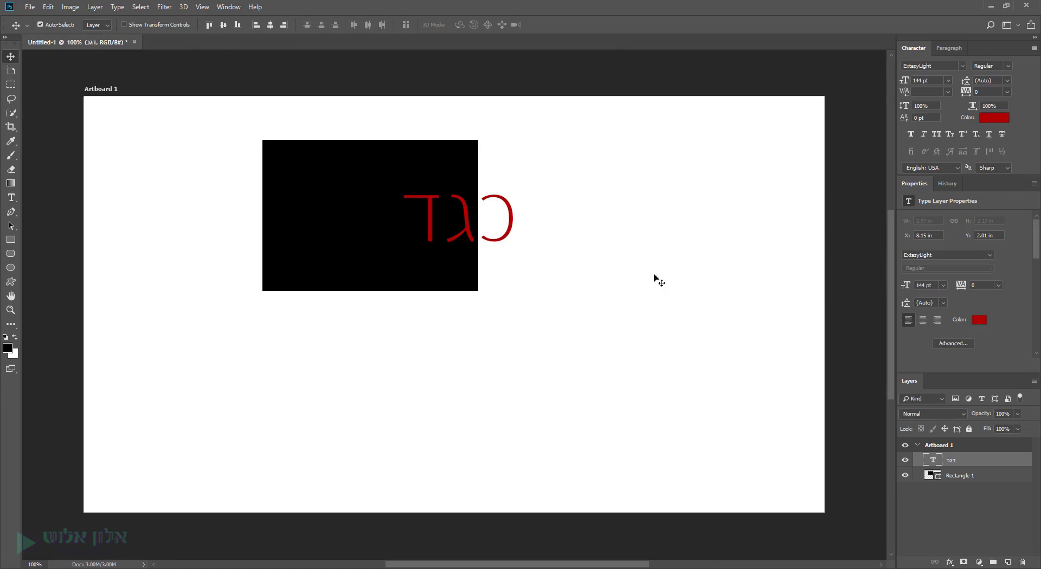
- Reposition the black rectangle lower on the artboard with the Move tool
left_click(11, 70)
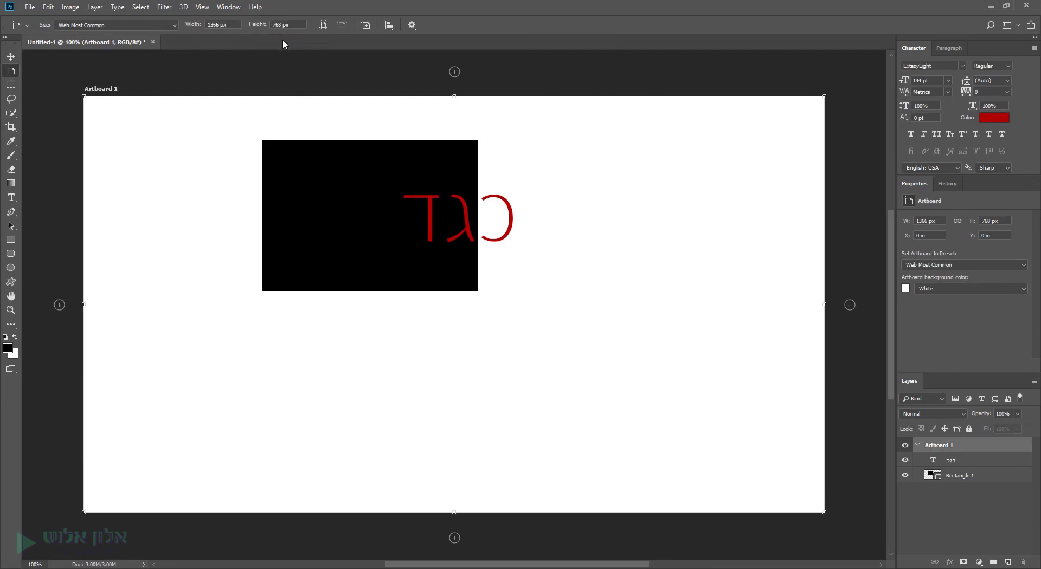
left_click(11, 56)
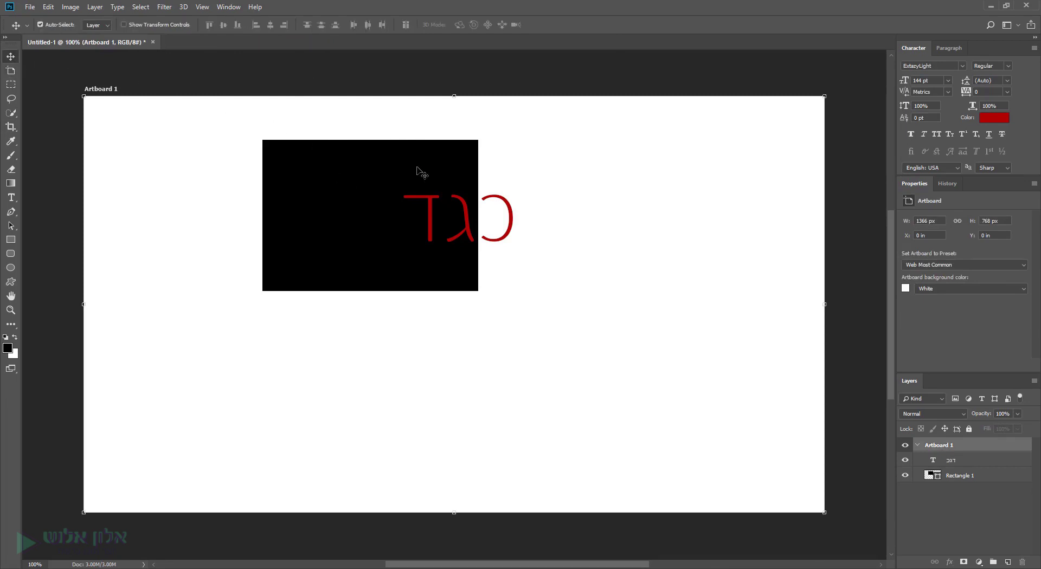
left_click_drag(380, 168, 288, 224)
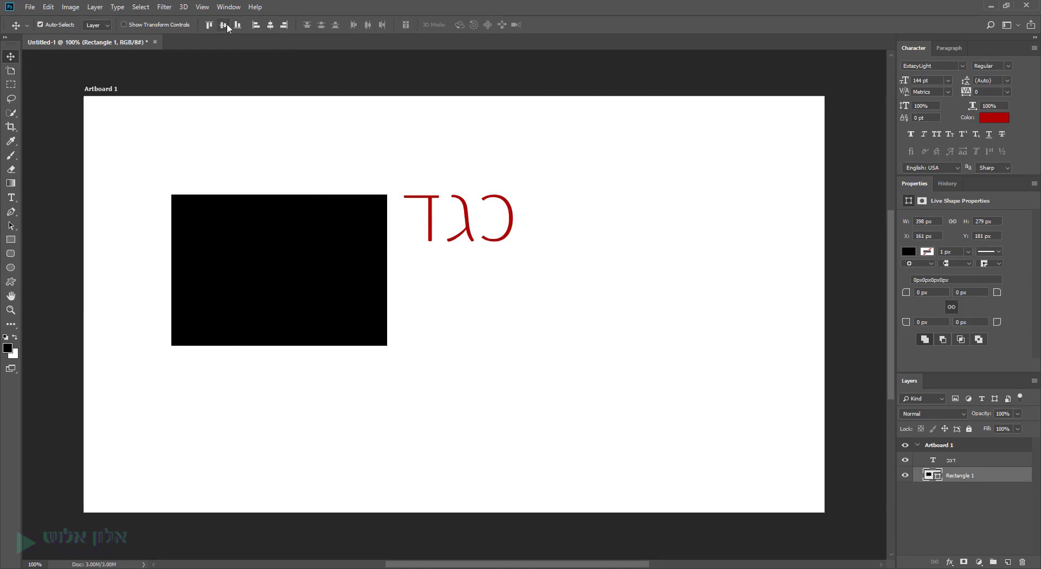
left_click_drag(303, 237, 335, 327)
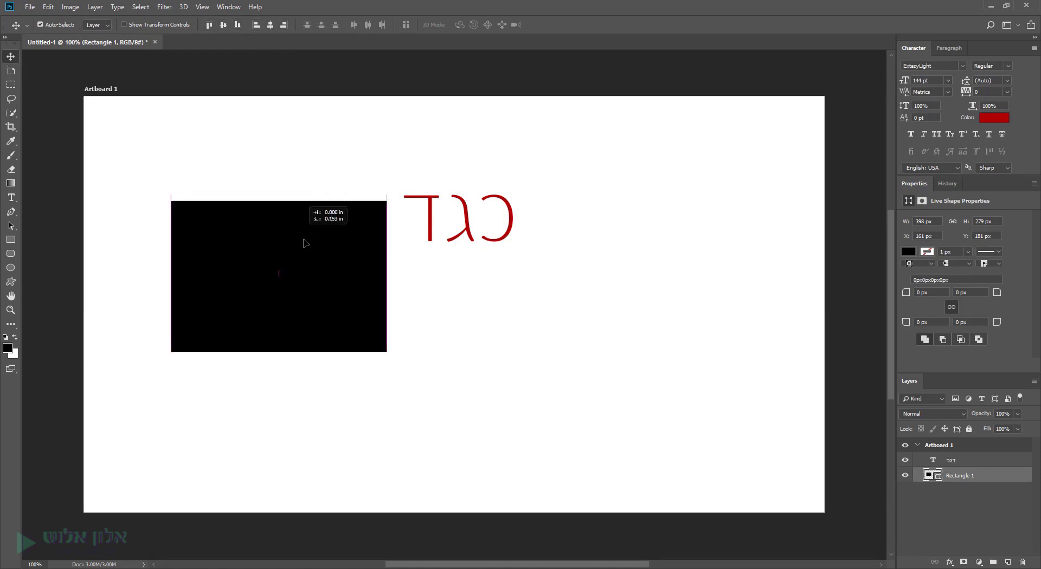
left_click_drag(298, 180, 473, 328)
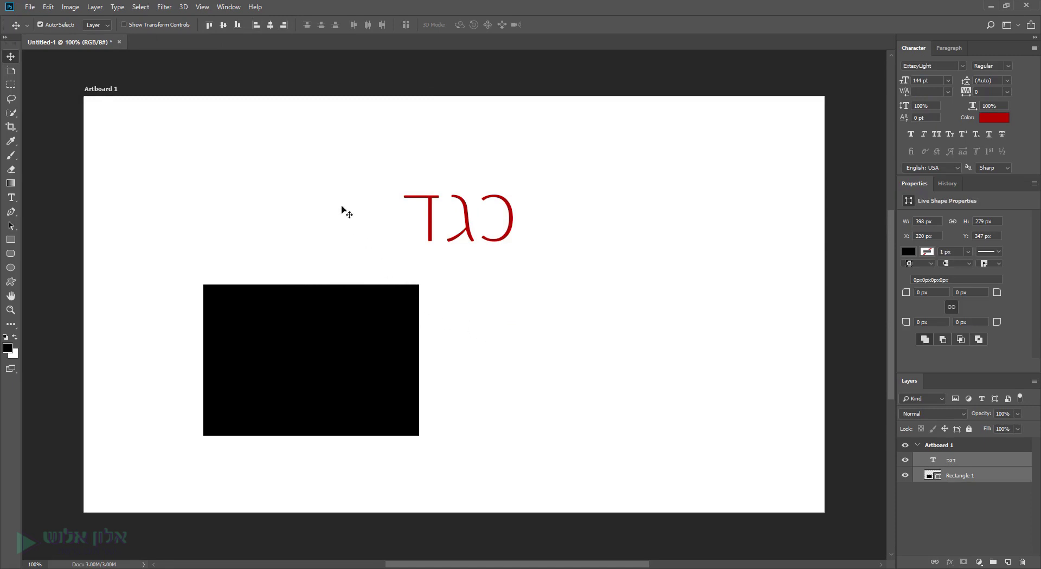
- Align the red Hebrew text to the rectangle's horizontal and vertical centers
left_click(285, 25)
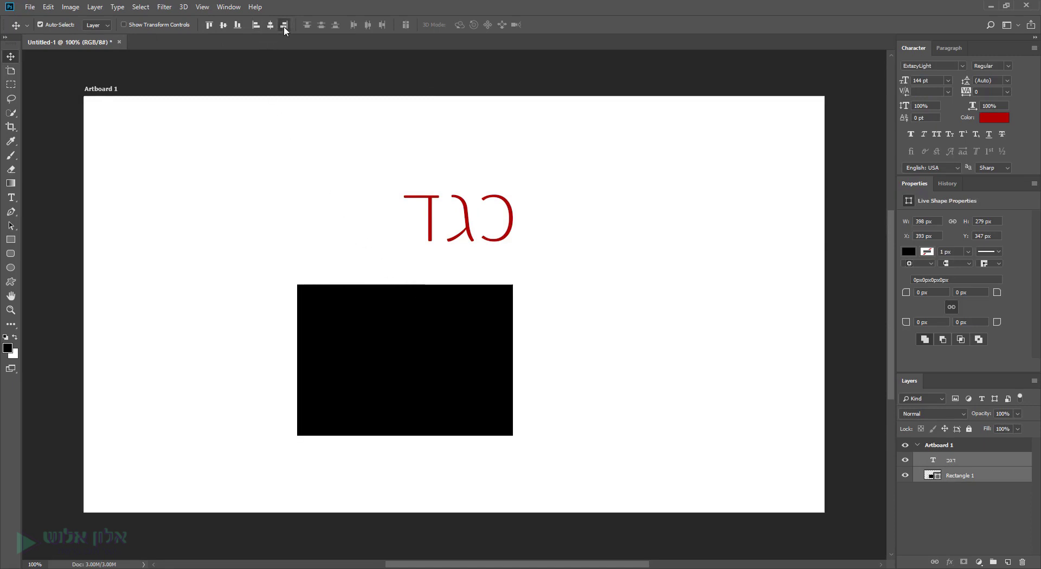
left_click(267, 25)
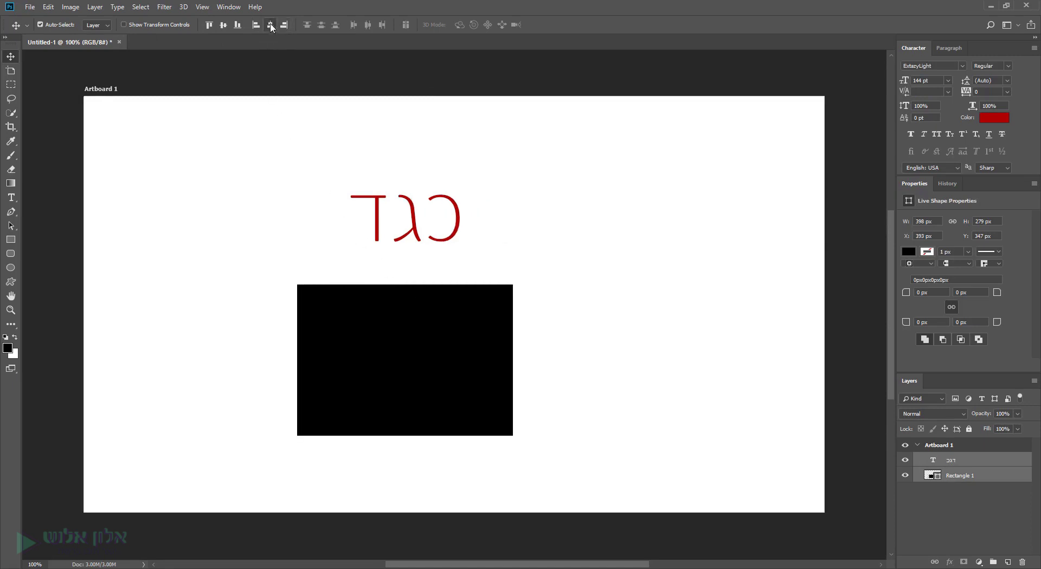
left_click(224, 26)
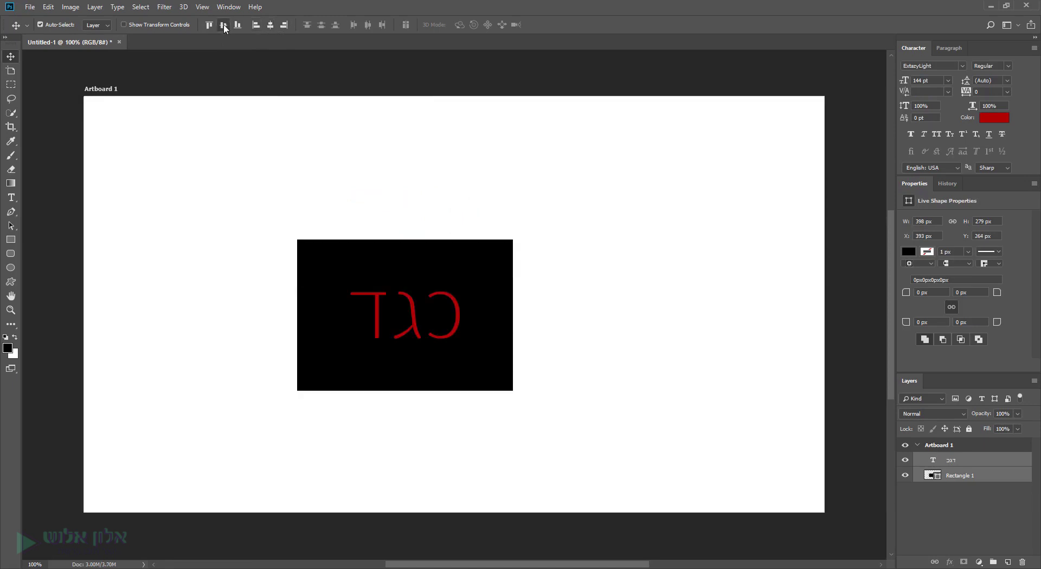